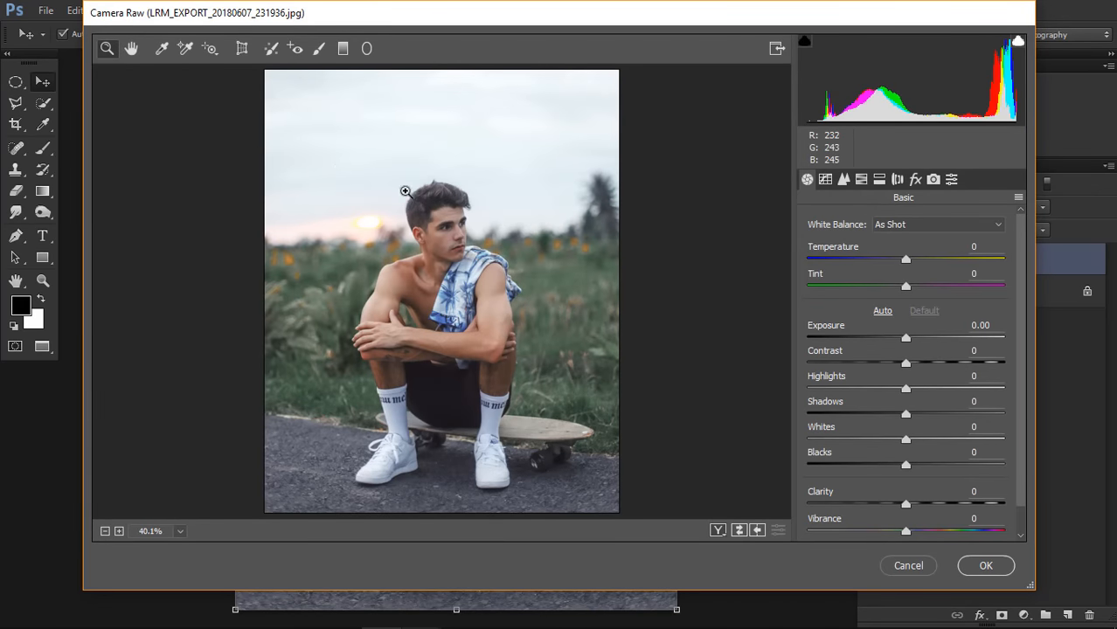
{"action": "left_click", "coordinate": [952, 180]}
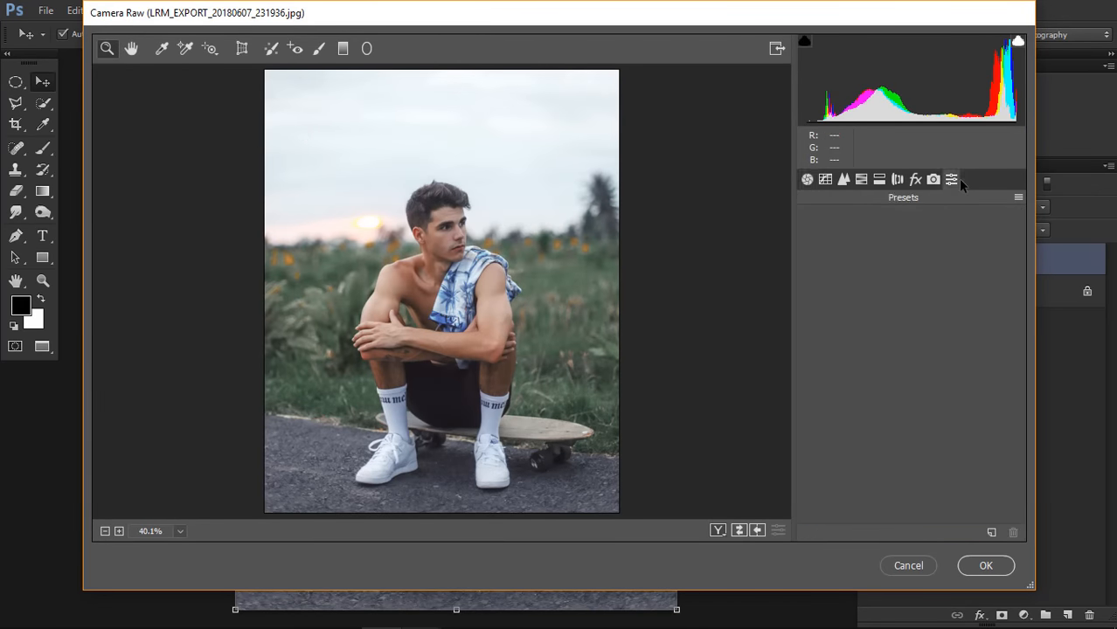
{"action": "left_click", "coordinate": [806, 181]}
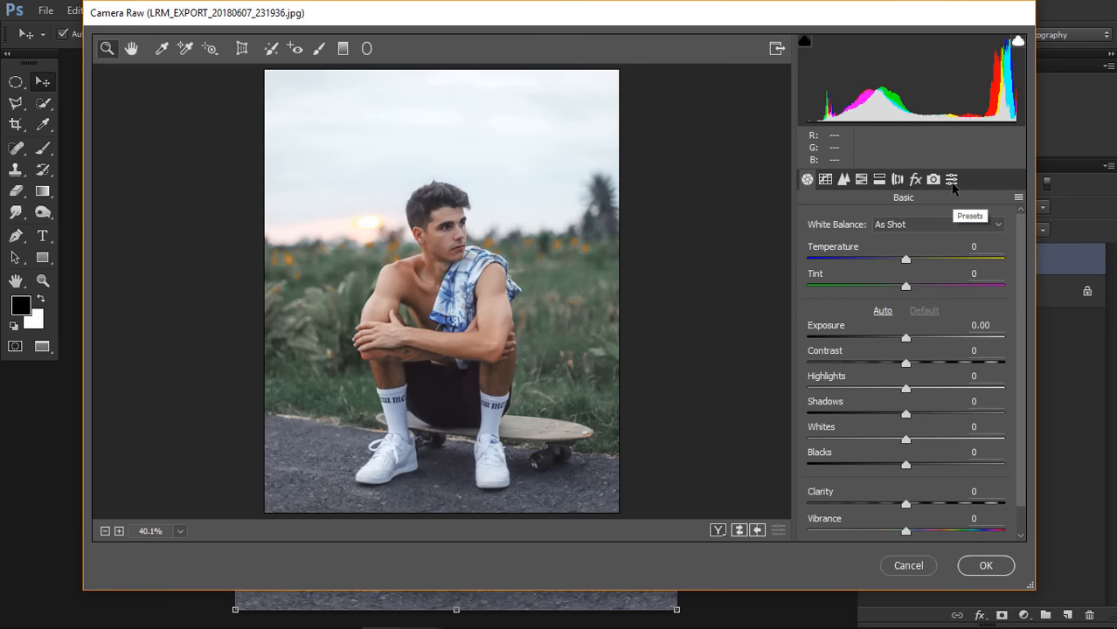
{"action": "left_click", "coordinate": [952, 181]}
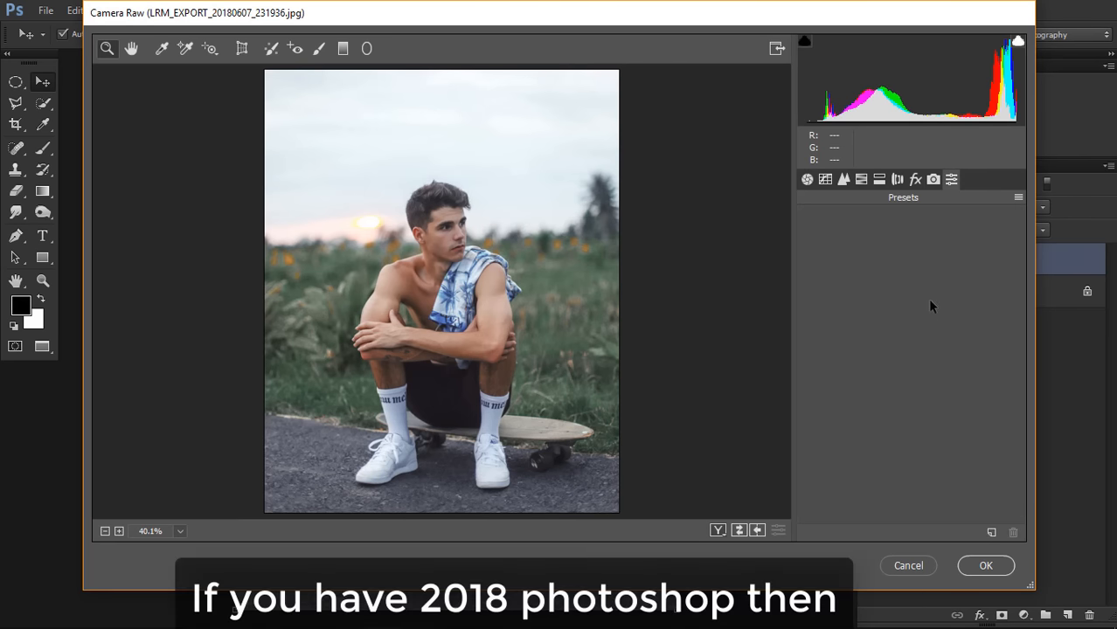
{"action": "left_click", "coordinate": [1020, 201]}
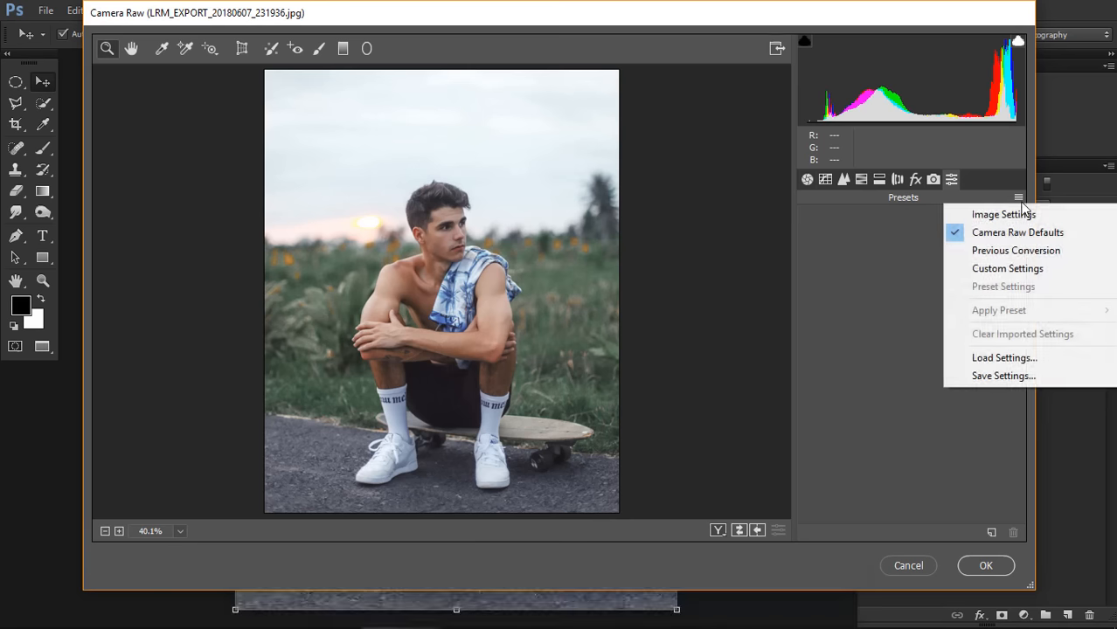
{"action": "left_click", "coordinate": [861, 268]}
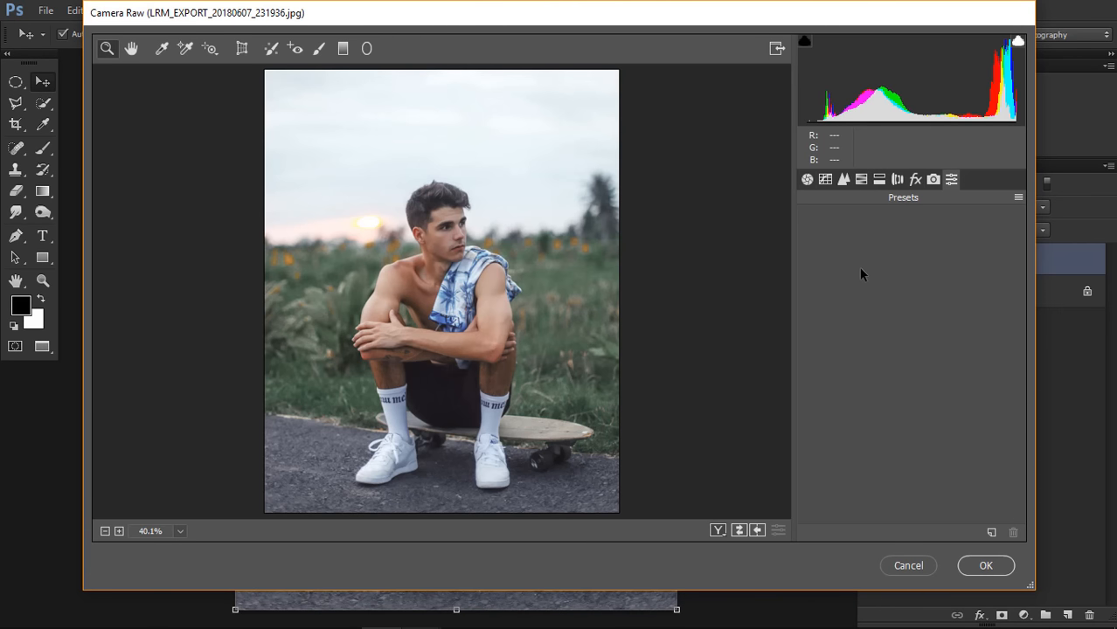
{"action": "left_click", "coordinate": [819, 180]}
{"action": "left_click", "coordinate": [804, 180]}
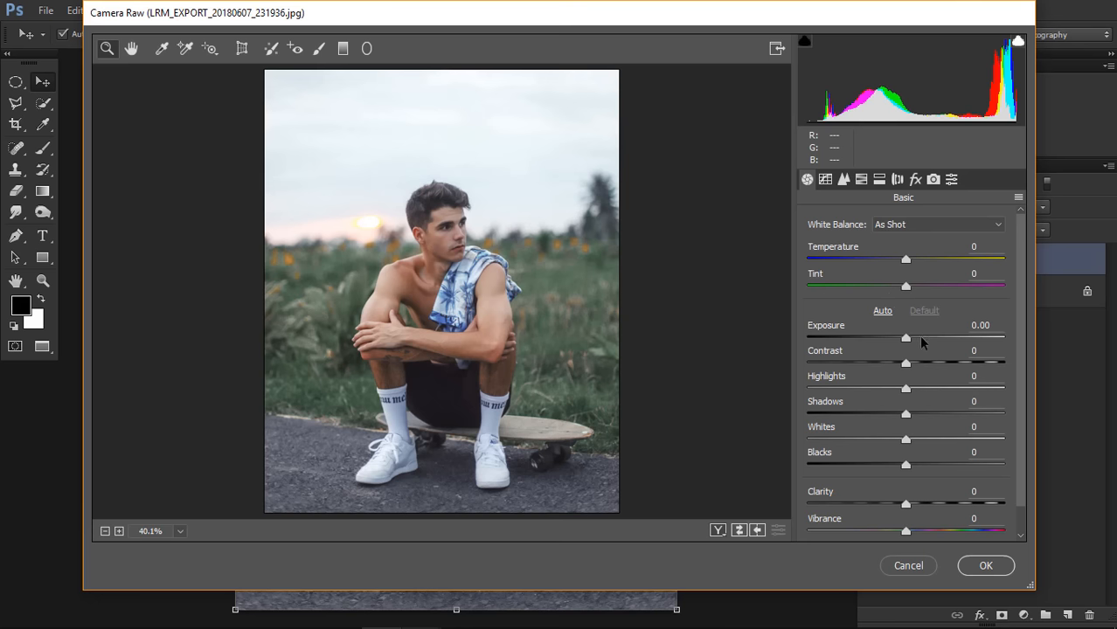
Set the basic tones to Exposure -0.30, Contrast +8, Highlights -9, Shadows -10, Whites -19 and Blacks +51
{"action": "mouse_move", "coordinate": [914, 333]}
{"action": "left_mouse_down"}
{"action": "mouse_move", "coordinate": [893, 329]}
{"action": "mouse_move", "coordinate": [928, 332]}
{"action": "mouse_move", "coordinate": [913, 326]}
{"action": "left_mouse_up"}
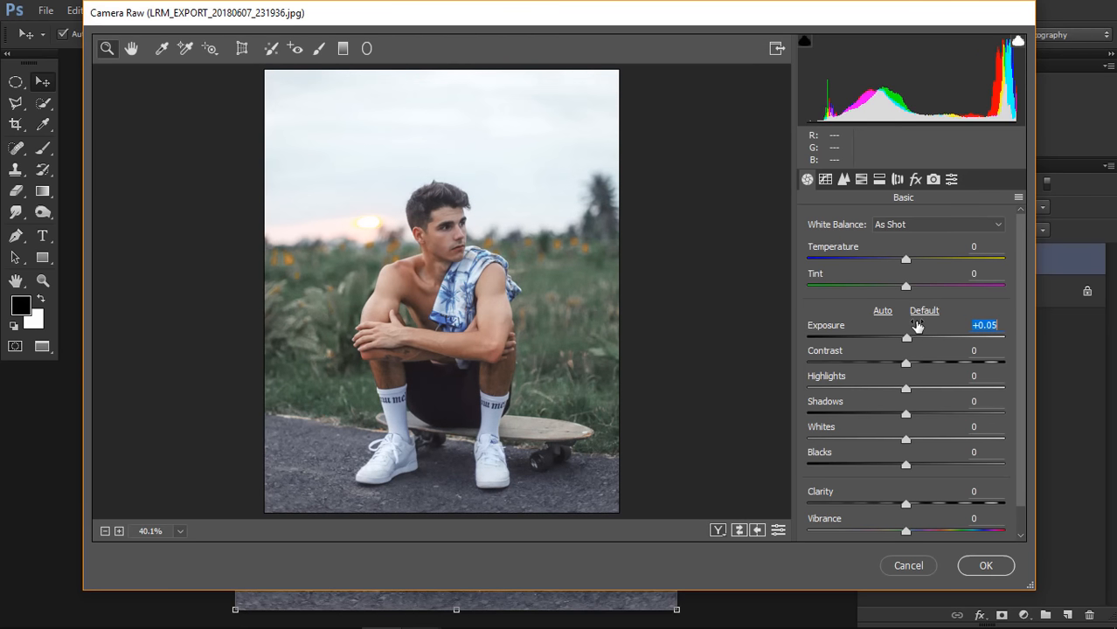
{"action": "left_click_drag", "start_coordinate": [926, 329], "coordinate": [920, 468]}
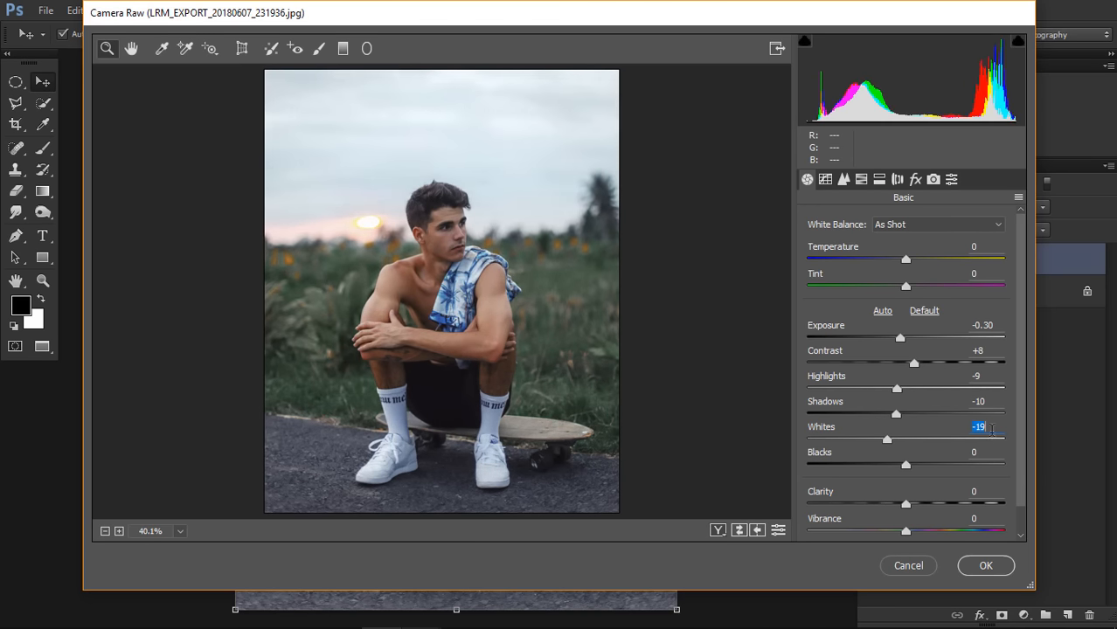
{"action": "left_click_drag", "start_coordinate": [943, 461], "coordinate": [955, 485]}
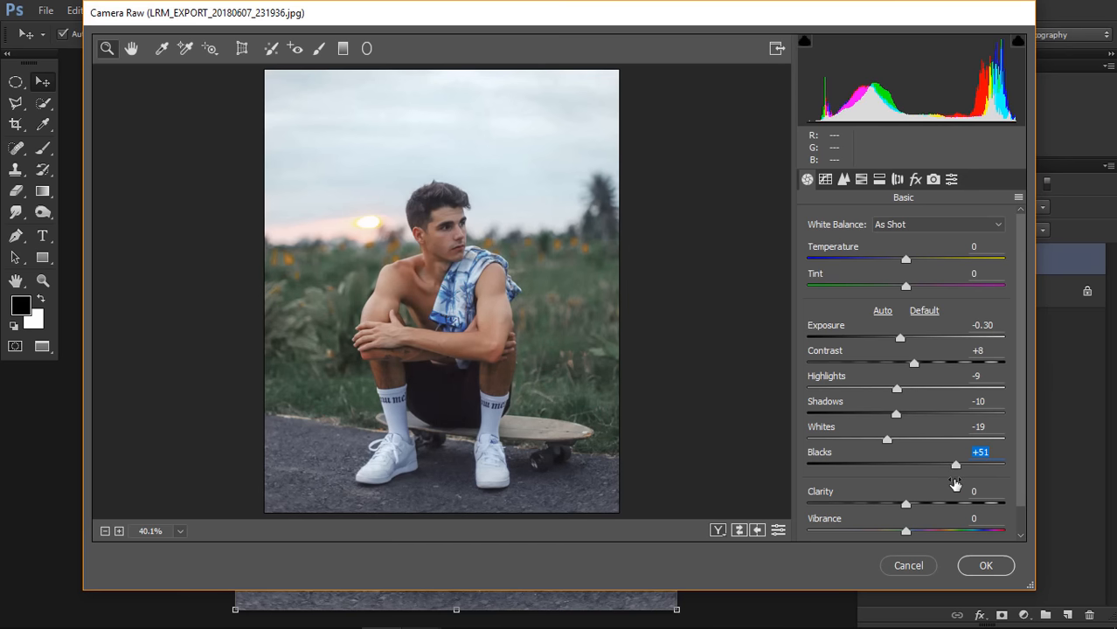
Set Clarity to +32, Vibrance to +10 and Saturation to -11 in the basic adjustments
{"action": "scroll", "coordinate": [911, 353], "scroll_direction": "down", "scroll_amount": 1}
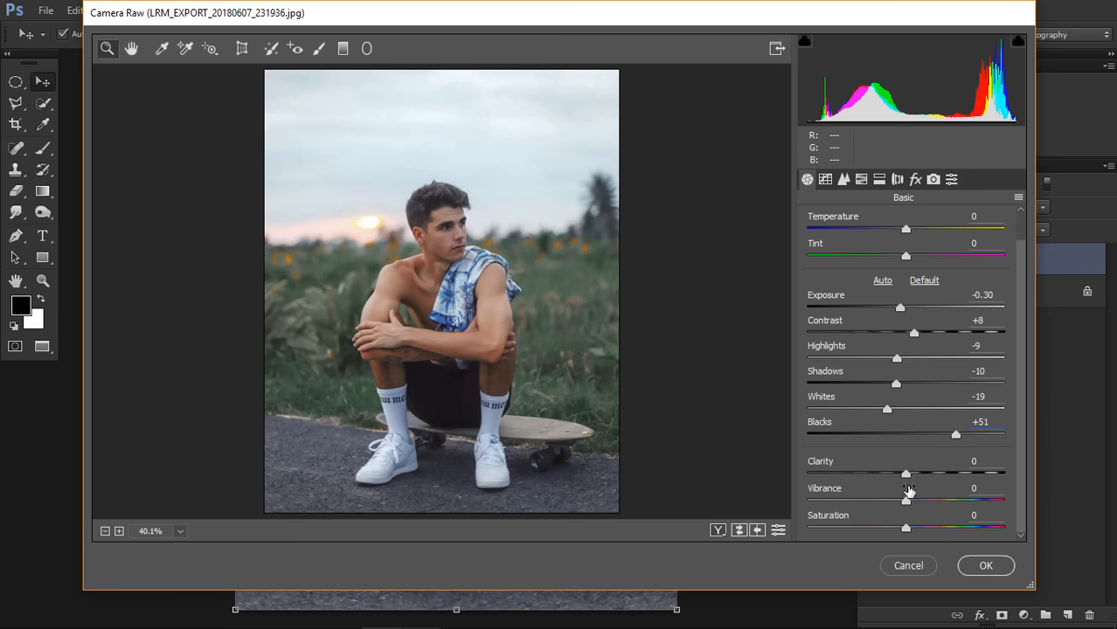
{"action": "left_click_drag", "start_coordinate": [912, 470], "coordinate": [939, 494]}
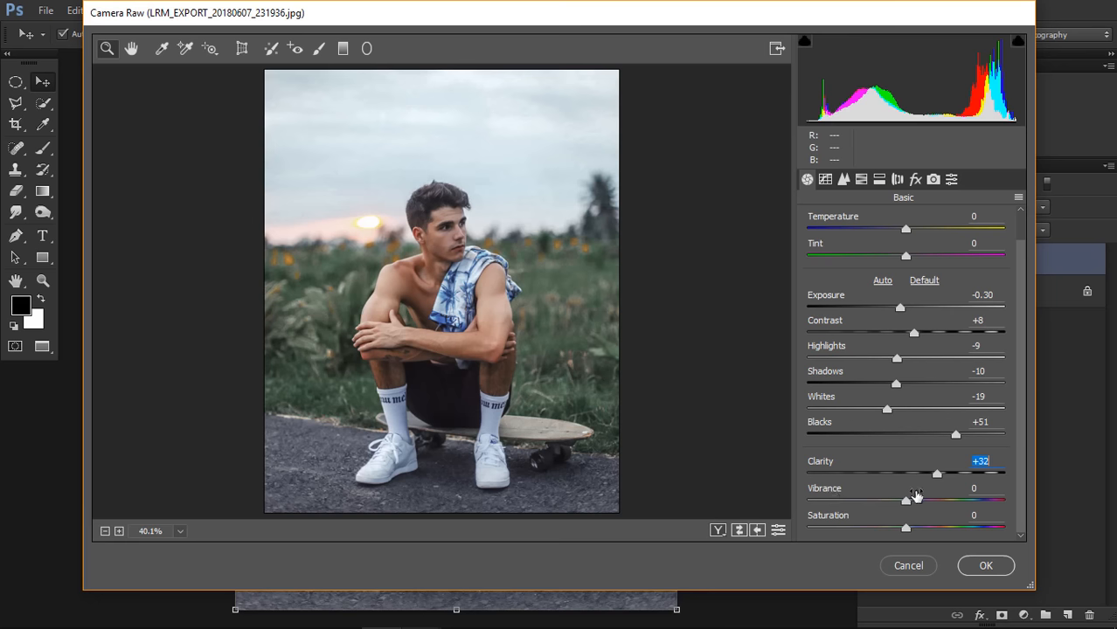
{"action": "left_click_drag", "start_coordinate": [916, 495], "coordinate": [917, 522]}
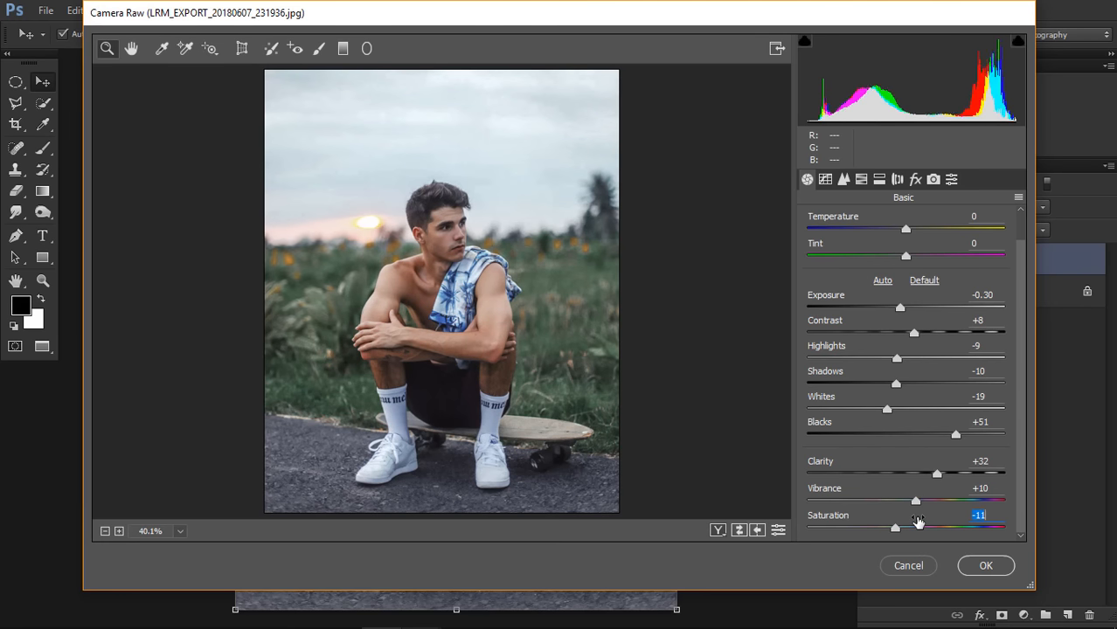
Compare the edited photo with the original in full screen and in the before/after preview layouts
{"action": "left_click", "coordinate": [776, 51]}
{"action": "left_click", "coordinate": [860, 20]}
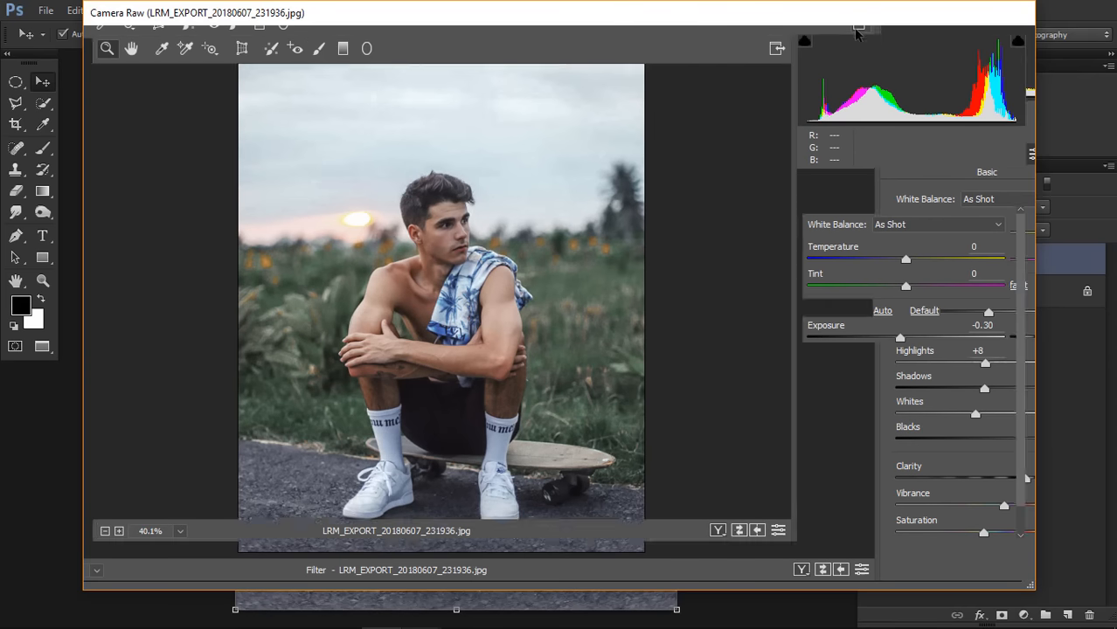
{"action": "left_click", "coordinate": [716, 530]}
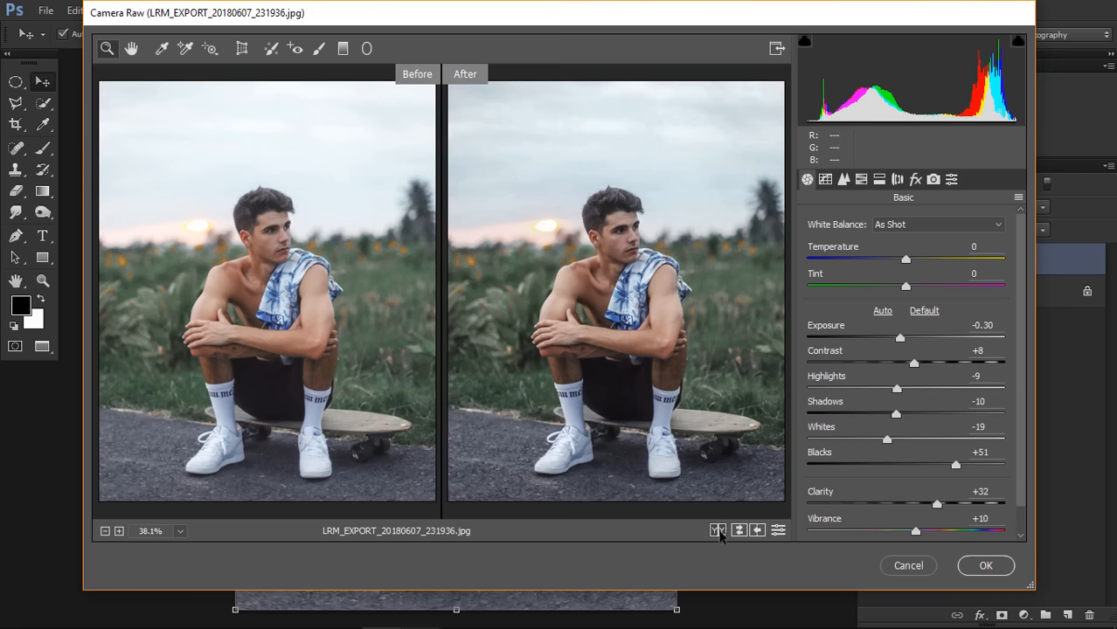
{"action": "left_click", "coordinate": [719, 531]}
{"action": "left_click", "coordinate": [716, 531]}
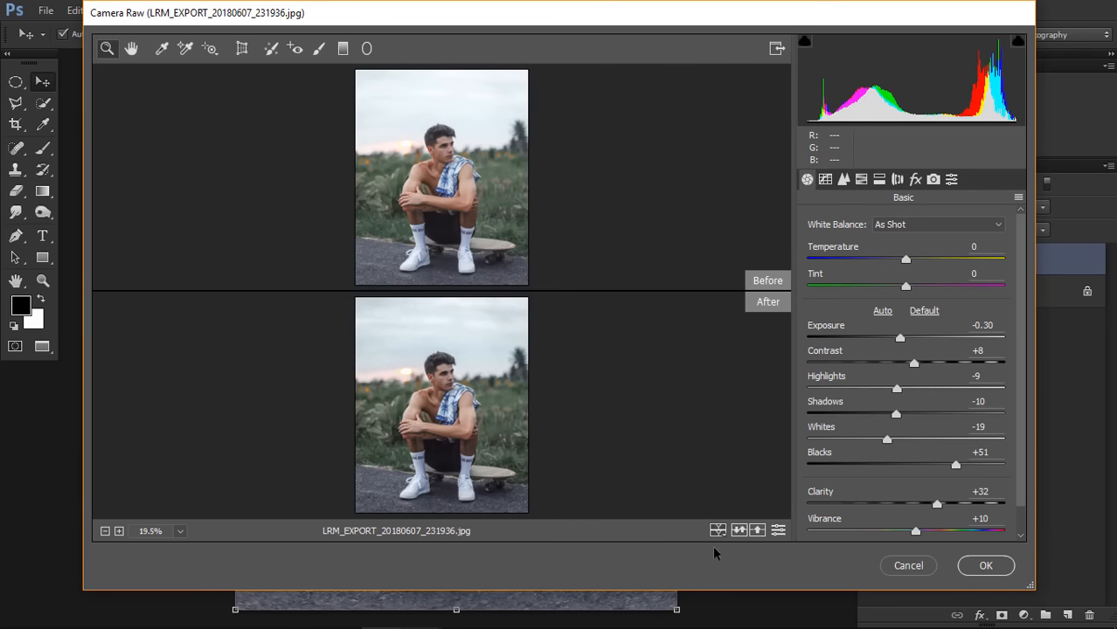
{"action": "left_click", "coordinate": [716, 535]}
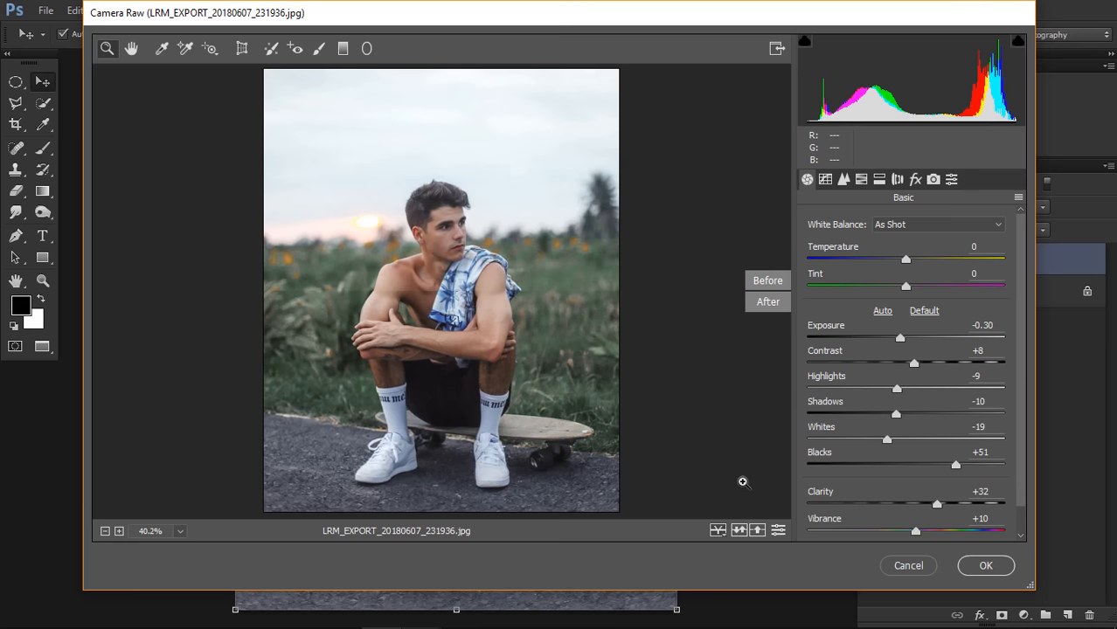
{"action": "left_click", "coordinate": [757, 532]}
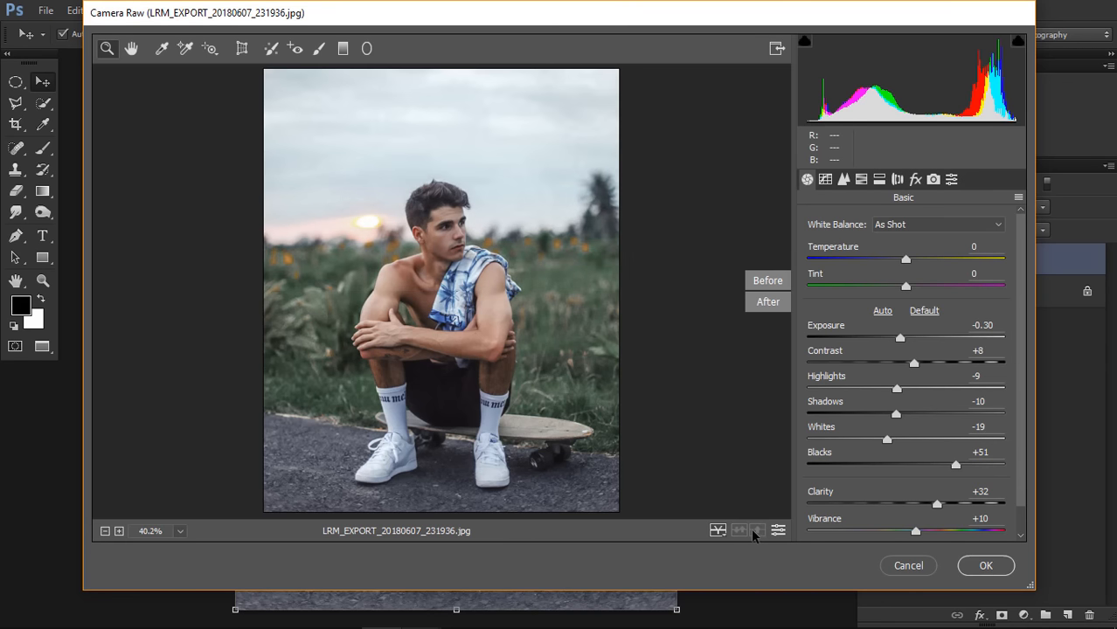
Return to the single-image preview and set the parametric tone curve to Highlights +14, Darks -7 and Shadows +13
{"action": "left_click", "coordinate": [827, 181]}
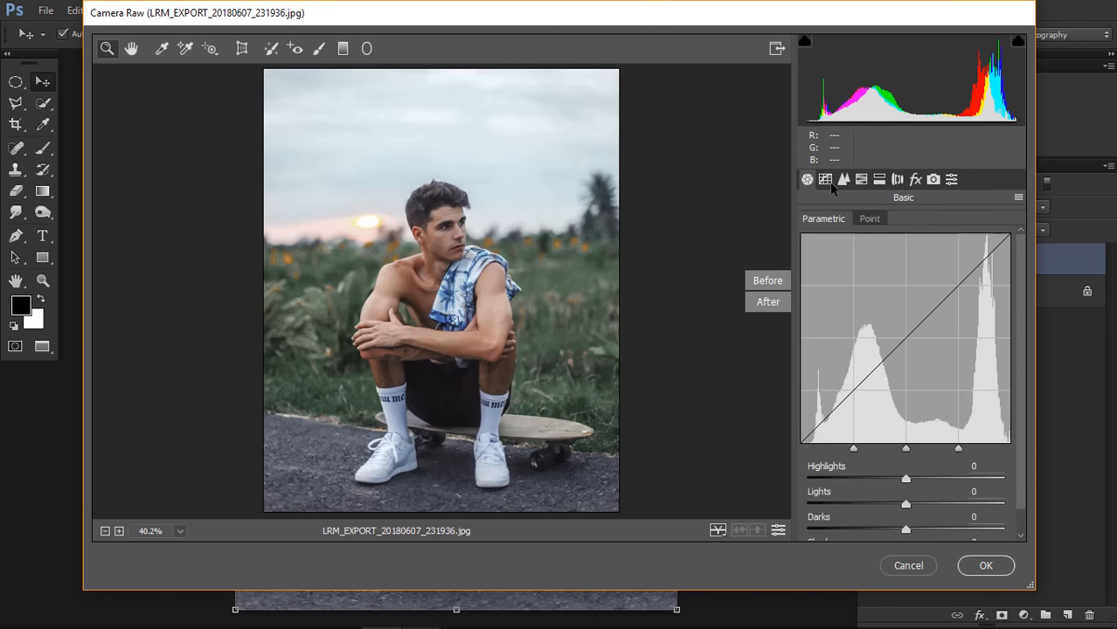
{"action": "left_click", "coordinate": [718, 533]}
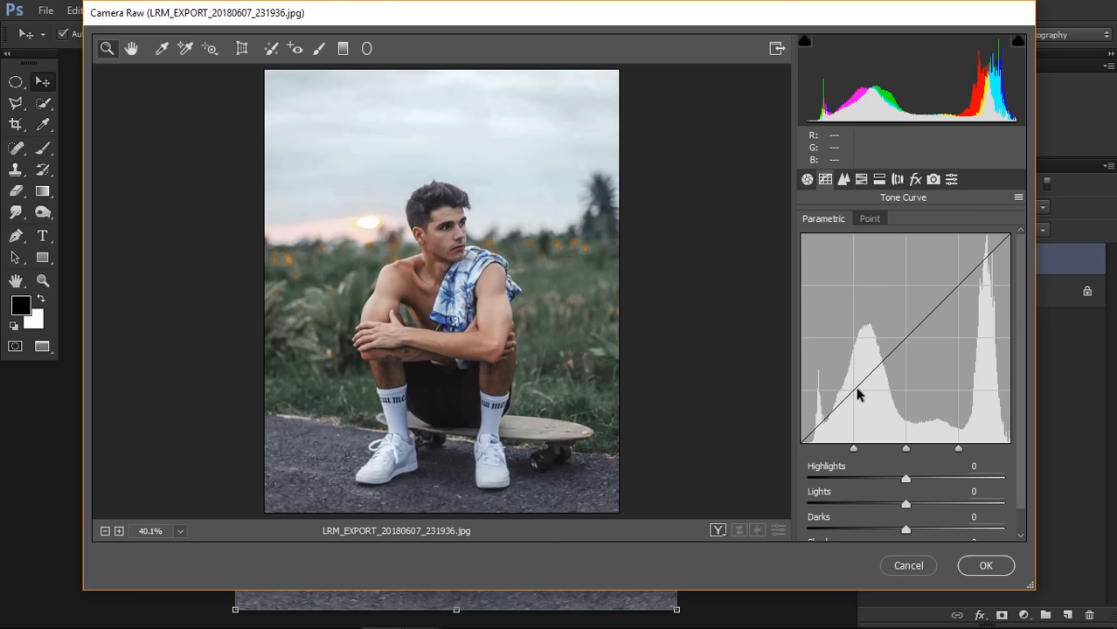
{"action": "scroll", "coordinate": [866, 456], "scroll_direction": "down", "scroll_amount": 1}
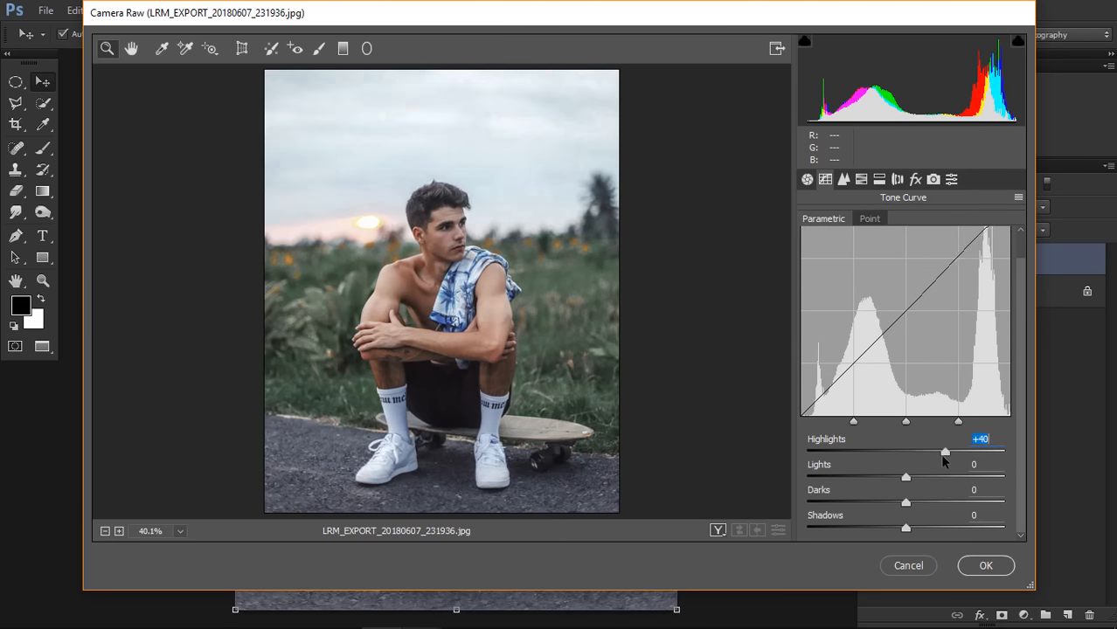
{"action": "key", "text": "Up"}
{"action": "key", "text": "Up"}
{"action": "key", "text": "Up"}
{"action": "key", "text": "Up"}
{"action": "key", "text": "Up"}
{"action": "key", "text": "Up"}
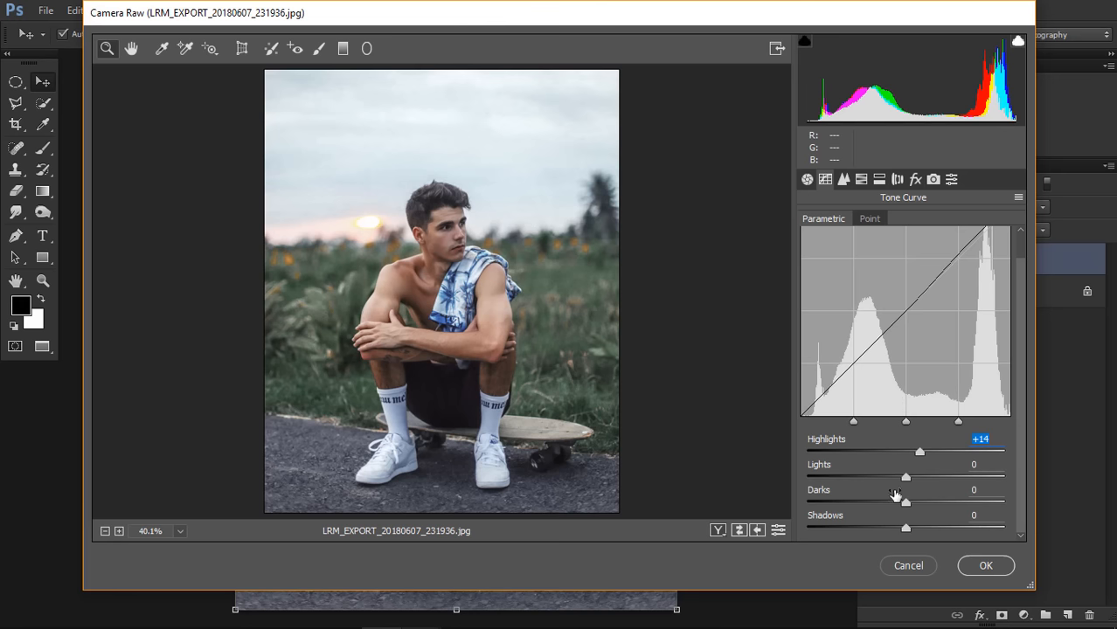
{"action": "left_click_drag", "start_coordinate": [906, 505], "coordinate": [918, 531]}
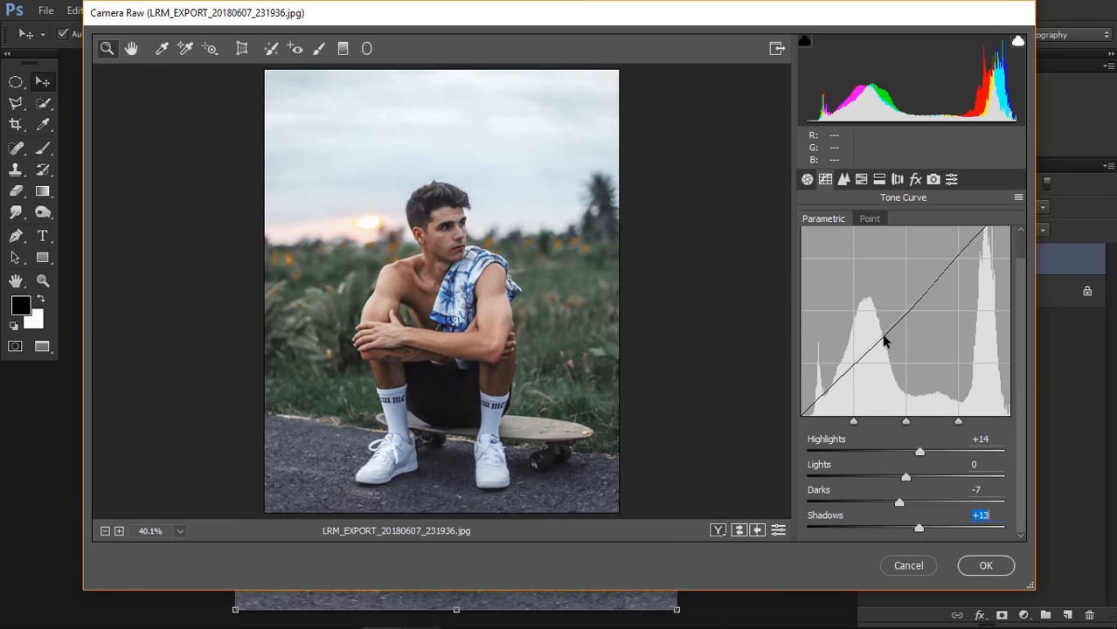
Set the luminance noise reduction to 13 and shift the Greens hue to -97
{"action": "left_click", "coordinate": [843, 181]}
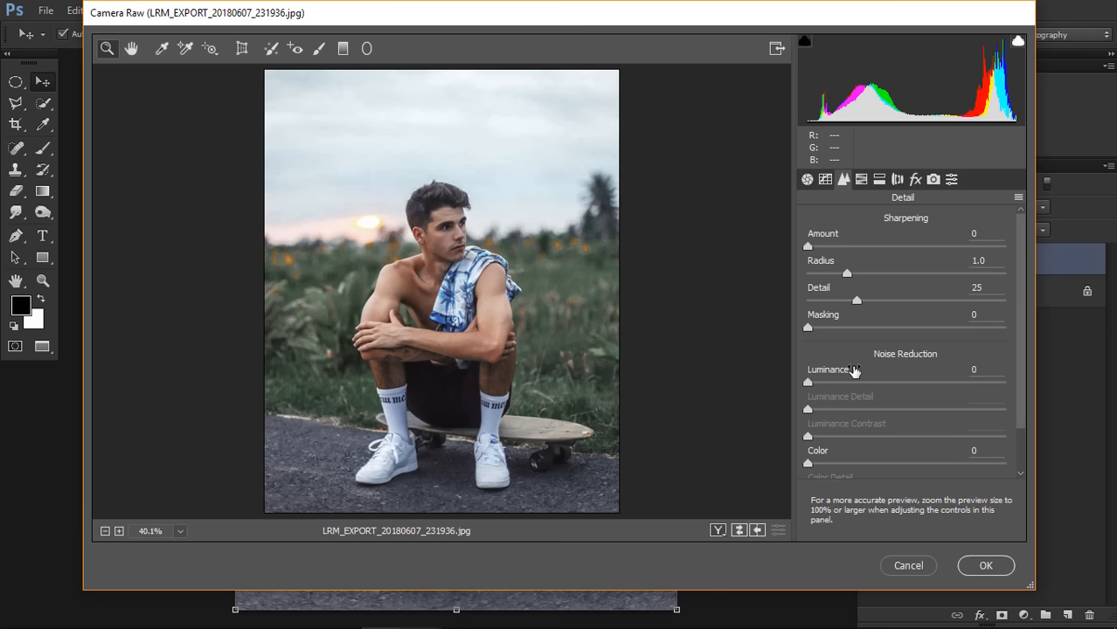
{"action": "left_click_drag", "start_coordinate": [819, 381], "coordinate": [833, 382]}
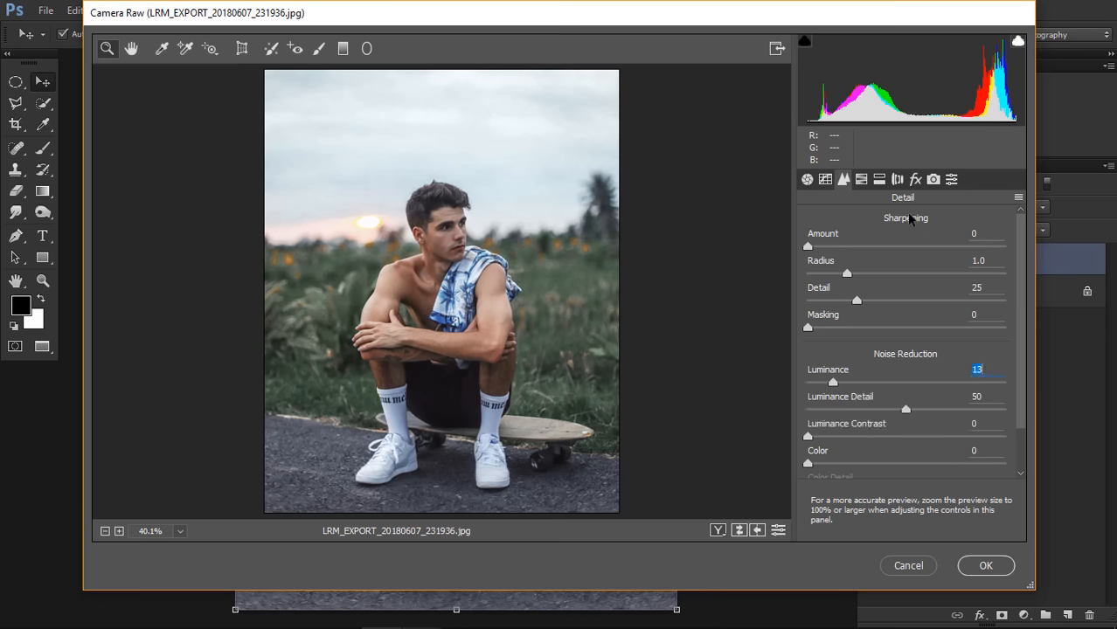
{"action": "left_click", "coordinate": [861, 180]}
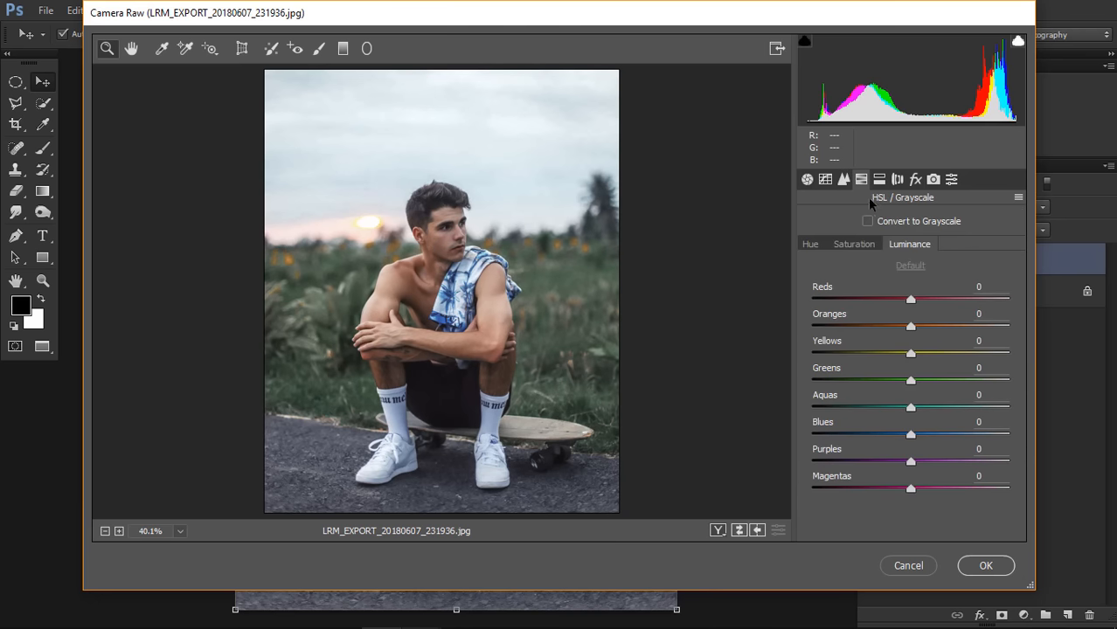
{"action": "left_click", "coordinate": [809, 247]}
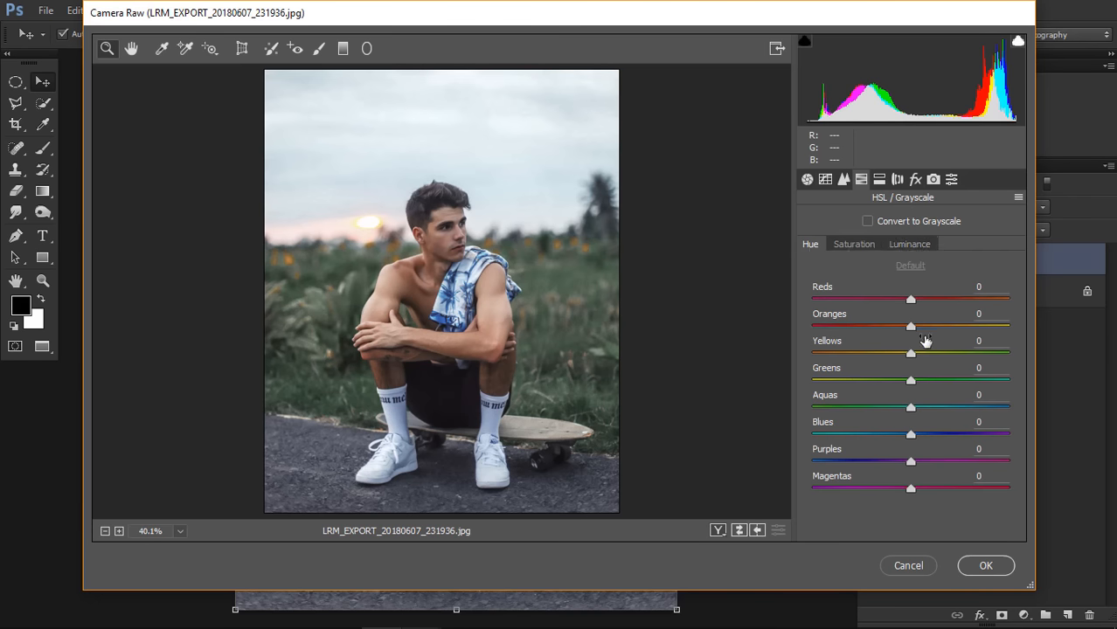
{"action": "left_click_drag", "start_coordinate": [911, 380], "coordinate": [830, 404]}
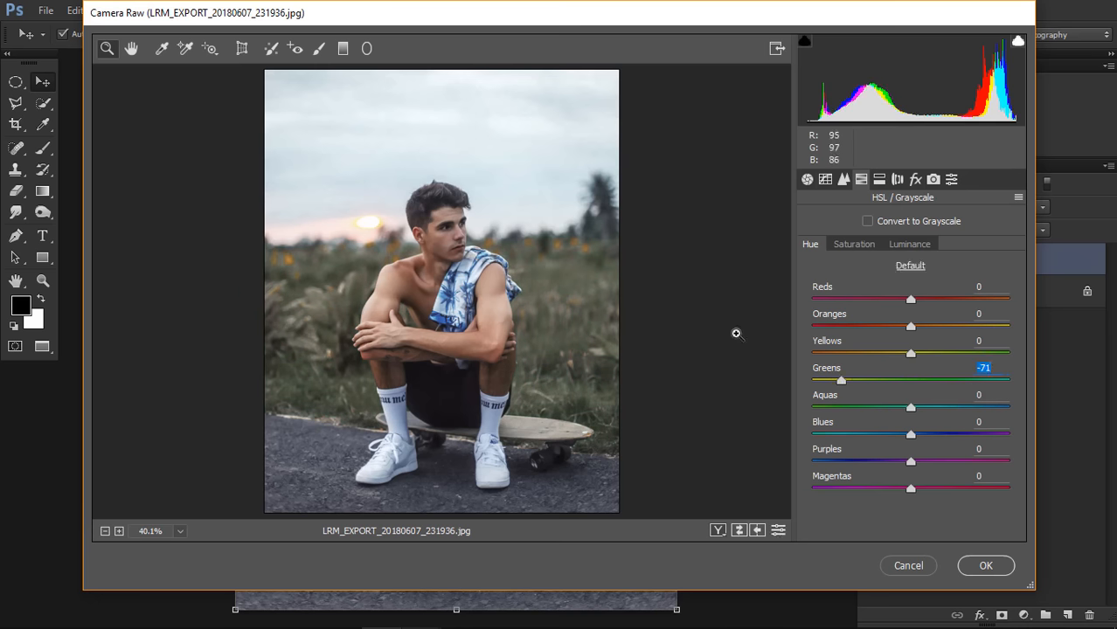
{"action": "left_click_drag", "start_coordinate": [946, 382], "coordinate": [836, 368]}
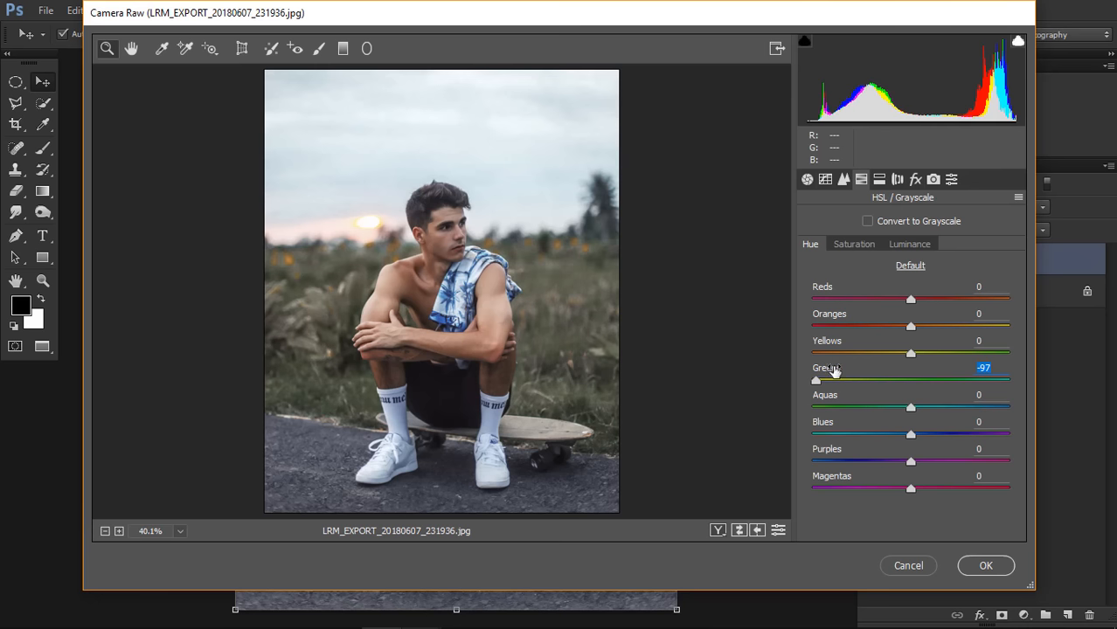
Set the HSL saturation of Blues to -23, Yellows to -13 and Oranges to +13
{"action": "left_click", "coordinate": [874, 248]}
{"action": "mouse_move", "coordinate": [924, 424]}
{"action": "left_mouse_down"}
{"action": "mouse_move", "coordinate": [988, 429]}
{"action": "mouse_move", "coordinate": [860, 425]}
{"action": "mouse_move", "coordinate": [944, 433]}
{"action": "left_mouse_up"}
{"action": "mouse_move", "coordinate": [927, 350]}
{"action": "left_mouse_down"}
{"action": "mouse_move", "coordinate": [1028, 359]}
{"action": "mouse_move", "coordinate": [833, 346]}
{"action": "mouse_move", "coordinate": [956, 374]}
{"action": "mouse_move", "coordinate": [916, 374]}
{"action": "mouse_move", "coordinate": [923, 367]}
{"action": "left_mouse_up"}
{"action": "left_click_drag", "start_coordinate": [983, 315], "coordinate": [936, 333]}
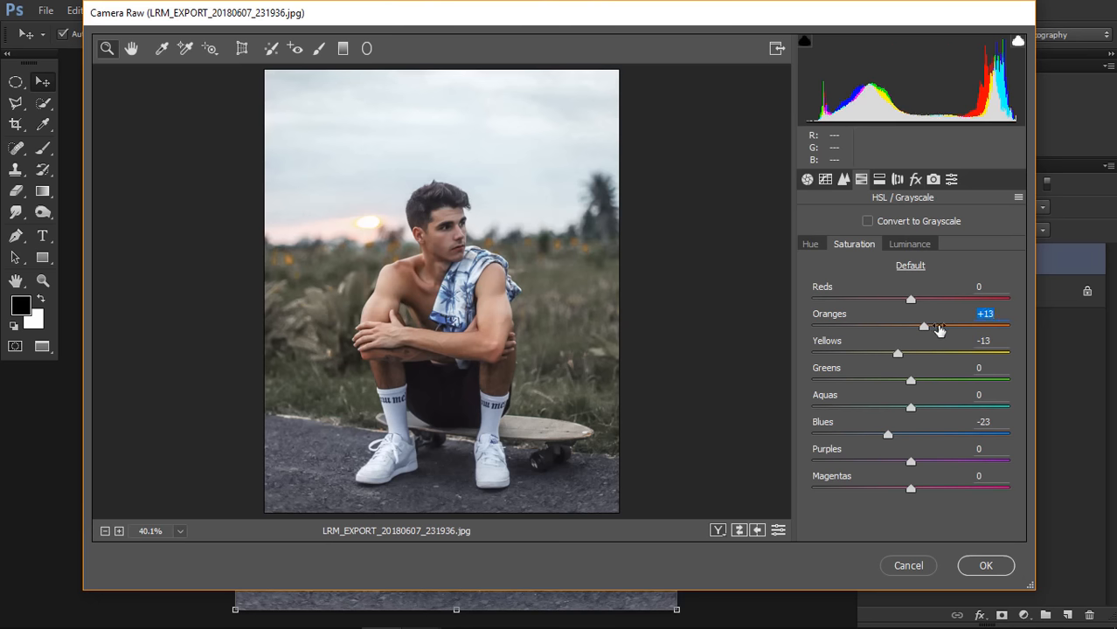
Set the Greens luminance to -19 and the Greens saturation to +34
{"action": "left_click", "coordinate": [914, 246]}
{"action": "left_click_drag", "start_coordinate": [928, 377], "coordinate": [952, 381]}
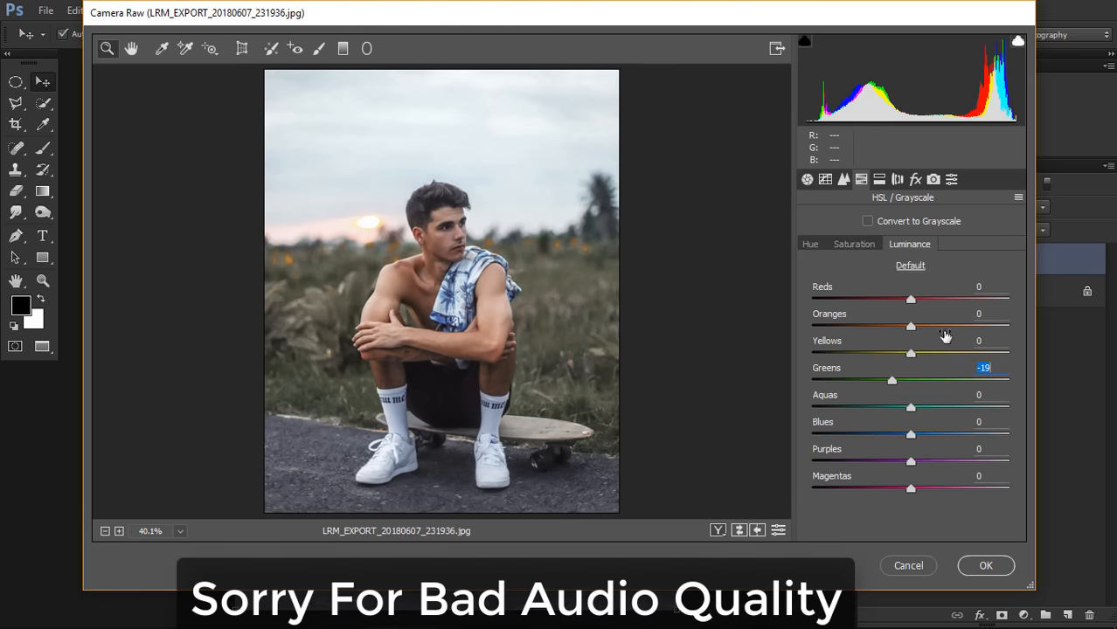
{"action": "left_click", "coordinate": [865, 244]}
{"action": "left_click_drag", "start_coordinate": [915, 380], "coordinate": [940, 372]}
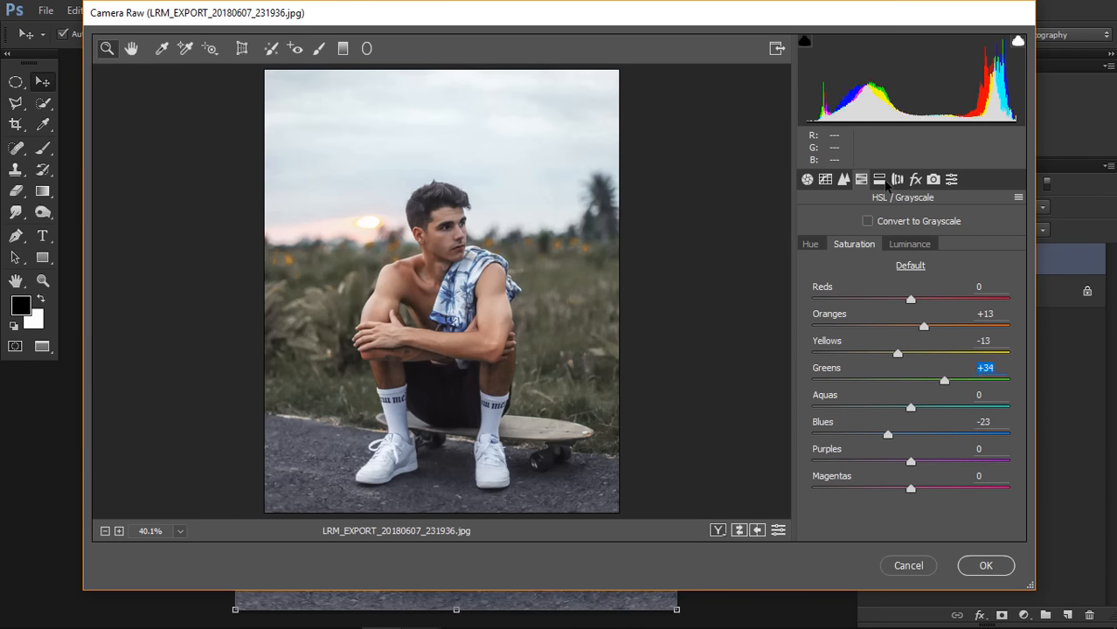
Set the split toning Highlights hue to 212 and saturation to 10
{"action": "left_click", "coordinate": [883, 179]}
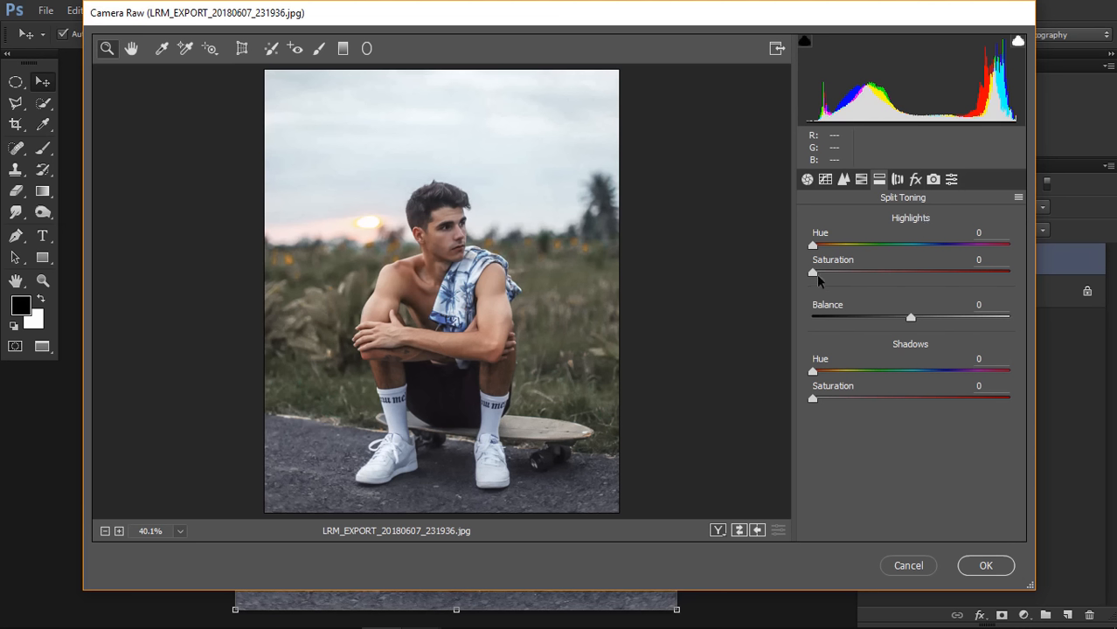
{"action": "left_click_drag", "start_coordinate": [812, 273], "coordinate": [928, 247]}
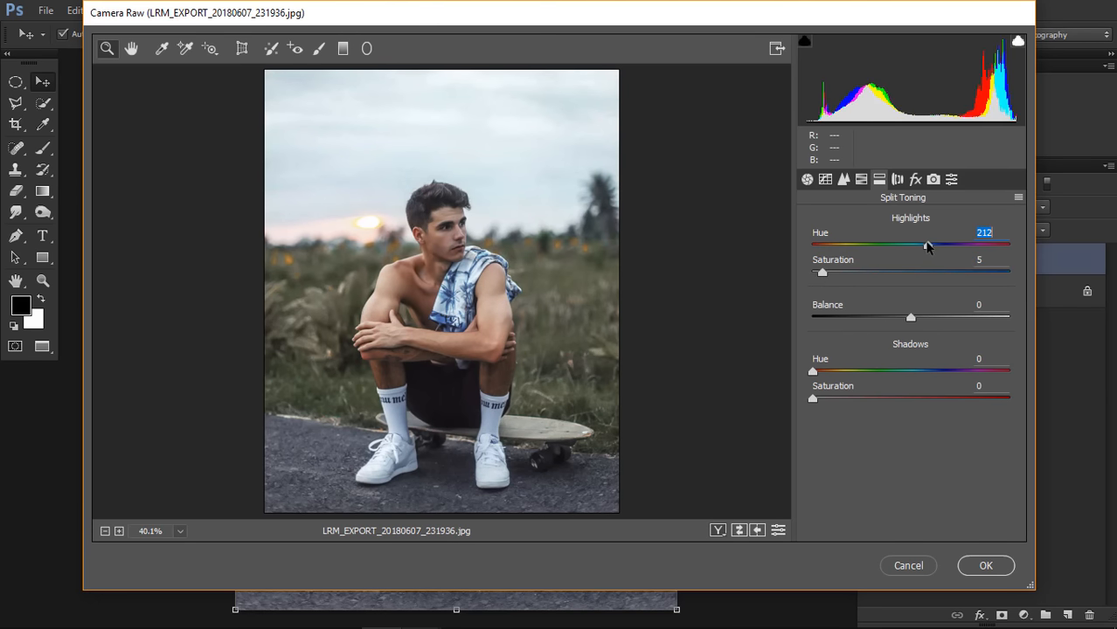
{"action": "left_click_drag", "start_coordinate": [822, 273], "coordinate": [831, 273]}
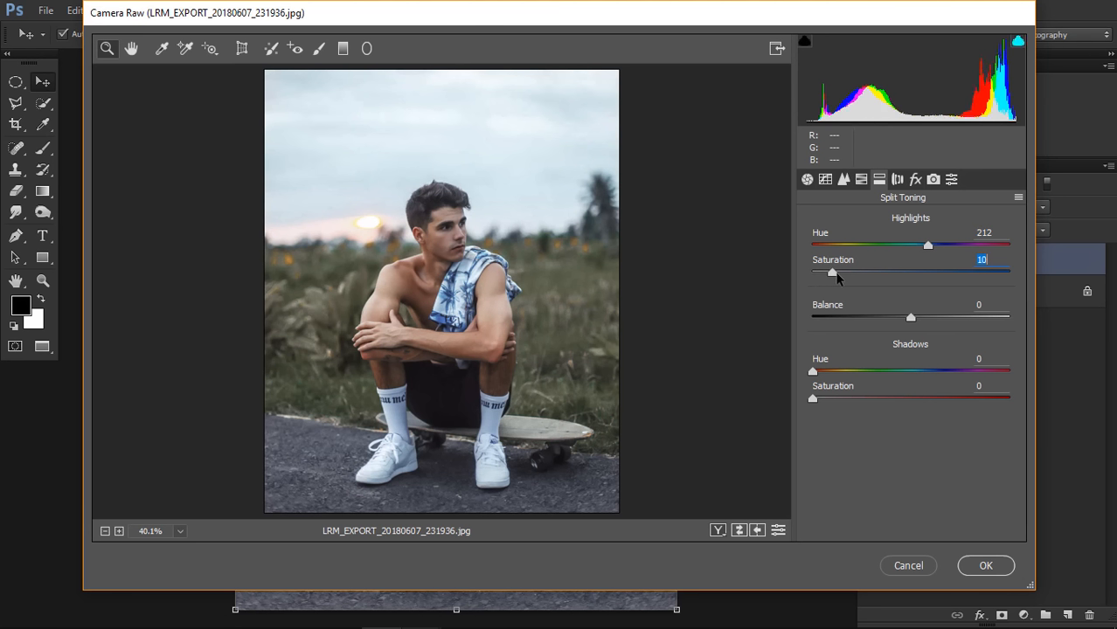
Set the split toning Shadows hue to 0 and saturation to 5
{"action": "left_click_drag", "start_coordinate": [812, 399], "coordinate": [819, 398]}
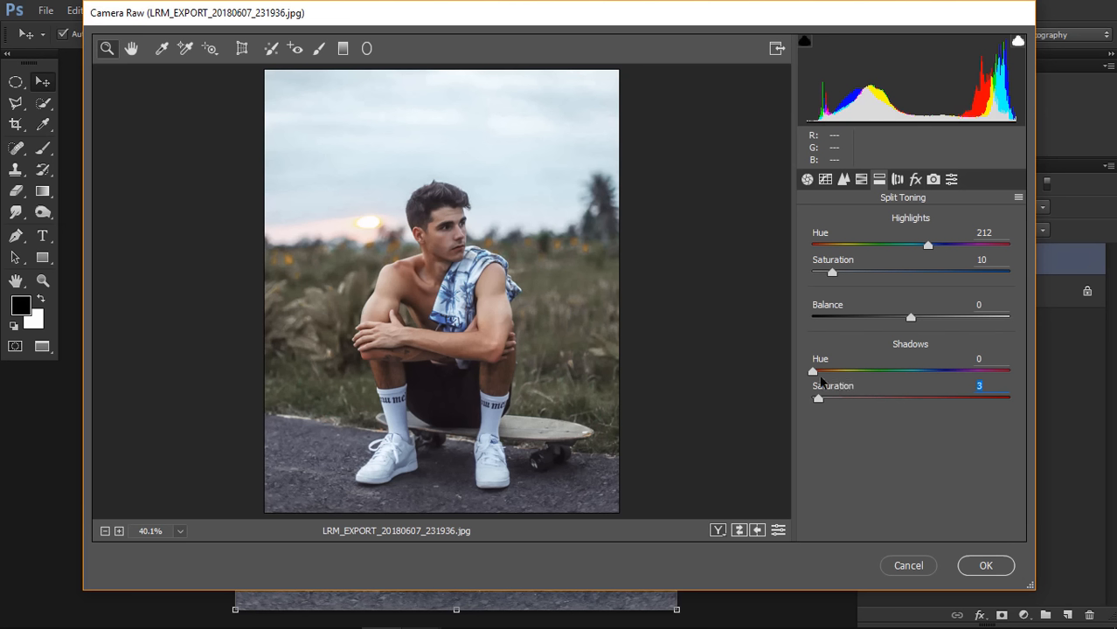
{"action": "left_click_drag", "start_coordinate": [813, 373], "coordinate": [975, 395]}
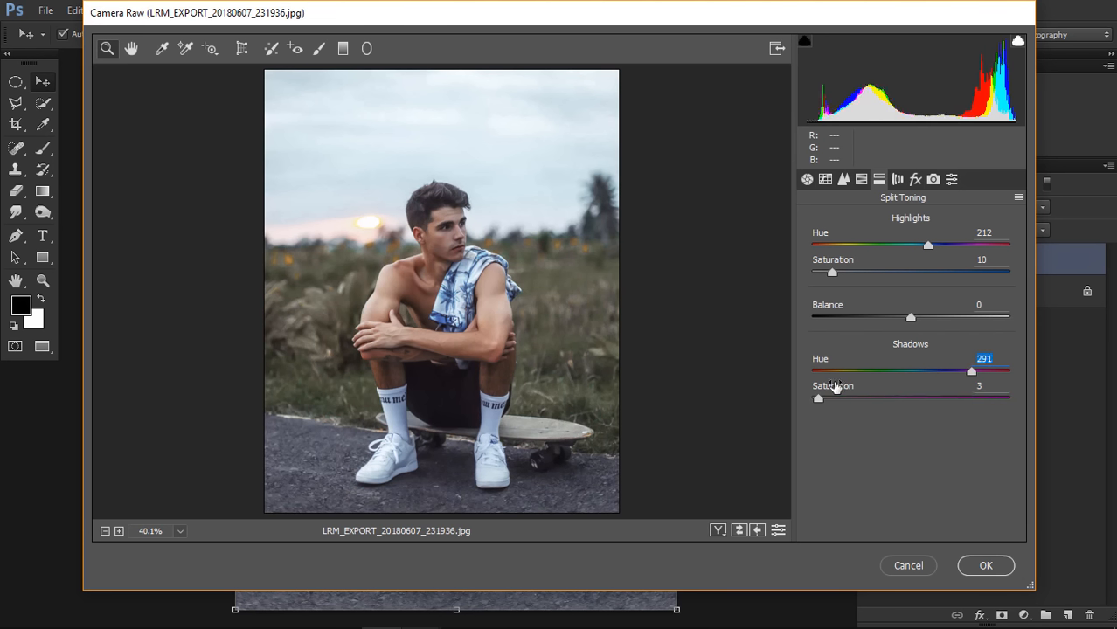
{"action": "mouse_move", "coordinate": [821, 401]}
{"action": "left_mouse_down"}
{"action": "mouse_move", "coordinate": [835, 400]}
{"action": "mouse_move", "coordinate": [818, 402]}
{"action": "left_mouse_up"}
{"action": "left_click", "coordinate": [814, 372]}
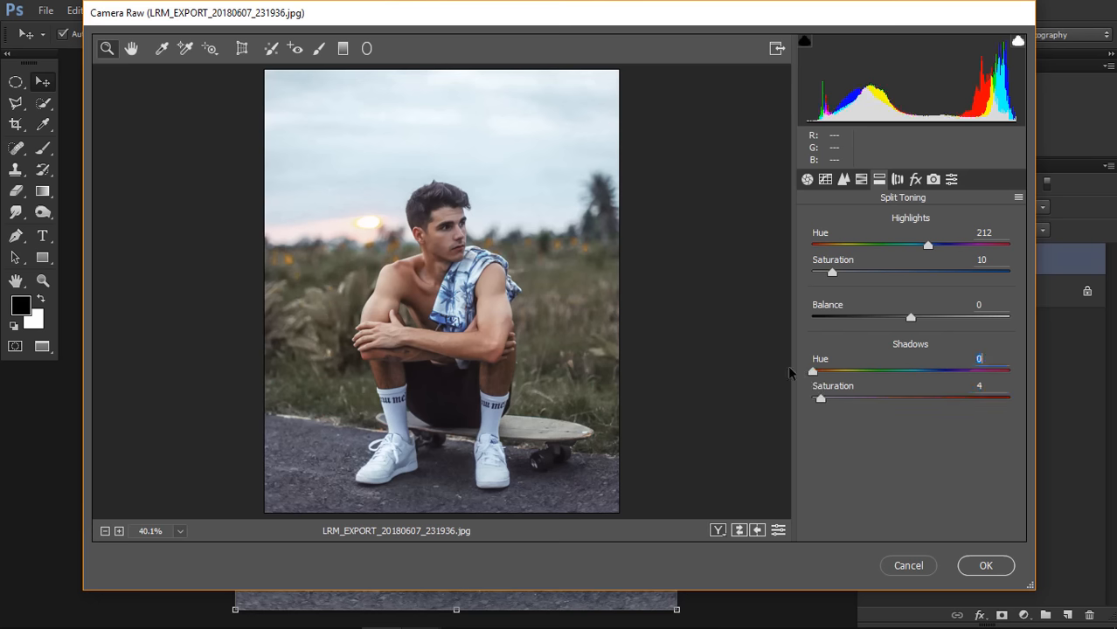
{"action": "left_click_drag", "start_coordinate": [820, 401], "coordinate": [821, 402]}
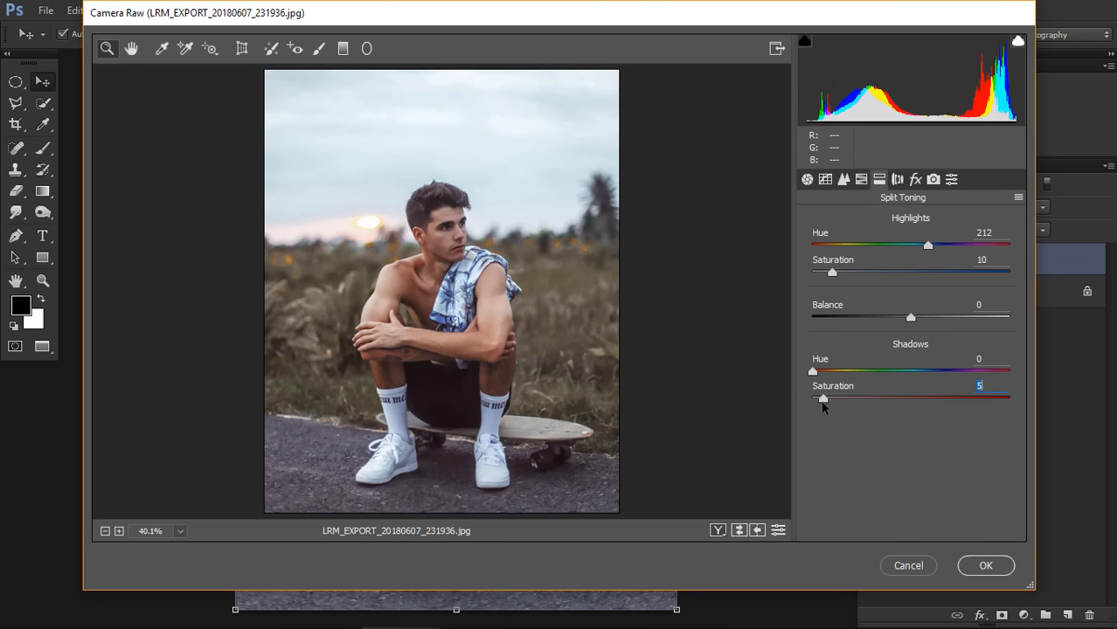
Darken the image edges by setting the lens correction Vignetting amount to -42
{"action": "left_click", "coordinate": [902, 180]}
{"action": "left_click", "coordinate": [916, 180]}
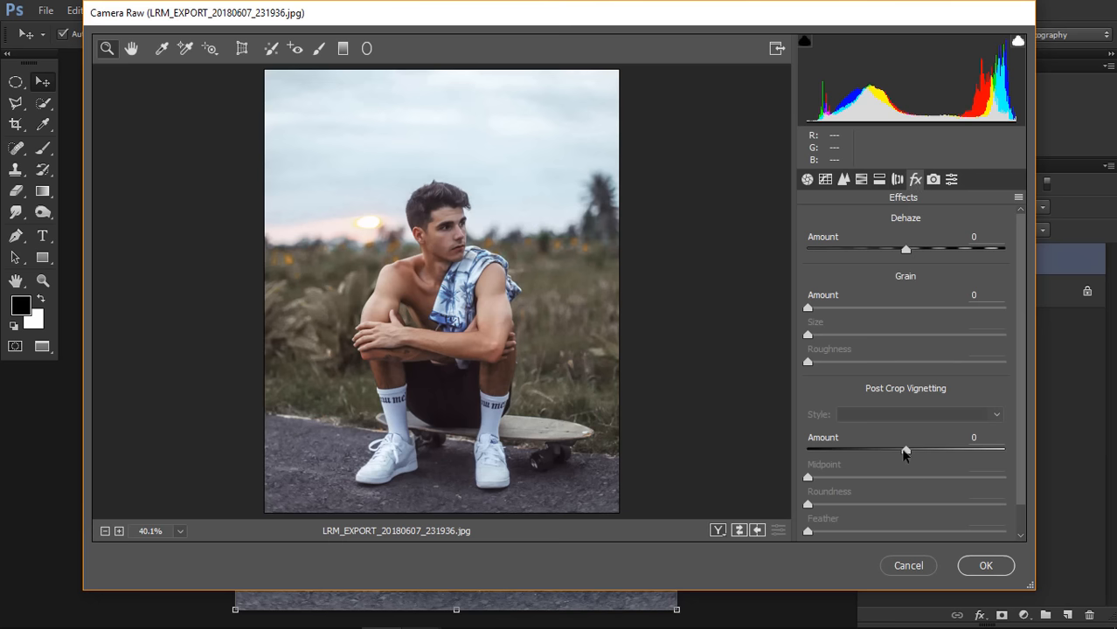
{"action": "left_click", "coordinate": [897, 180]}
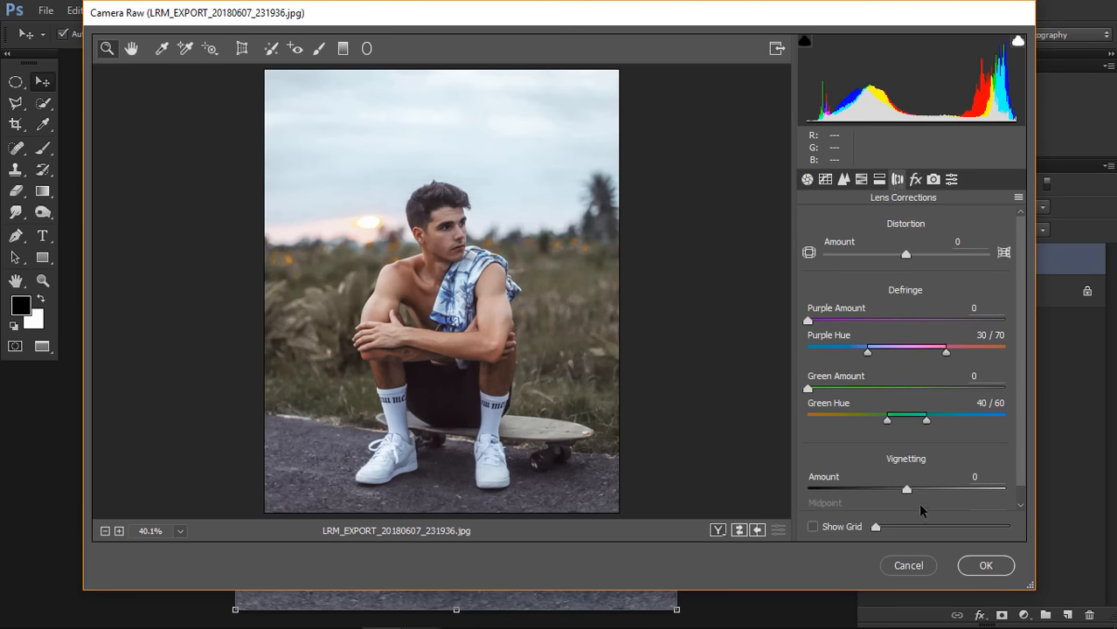
{"action": "left_click_drag", "start_coordinate": [904, 492], "coordinate": [867, 497]}
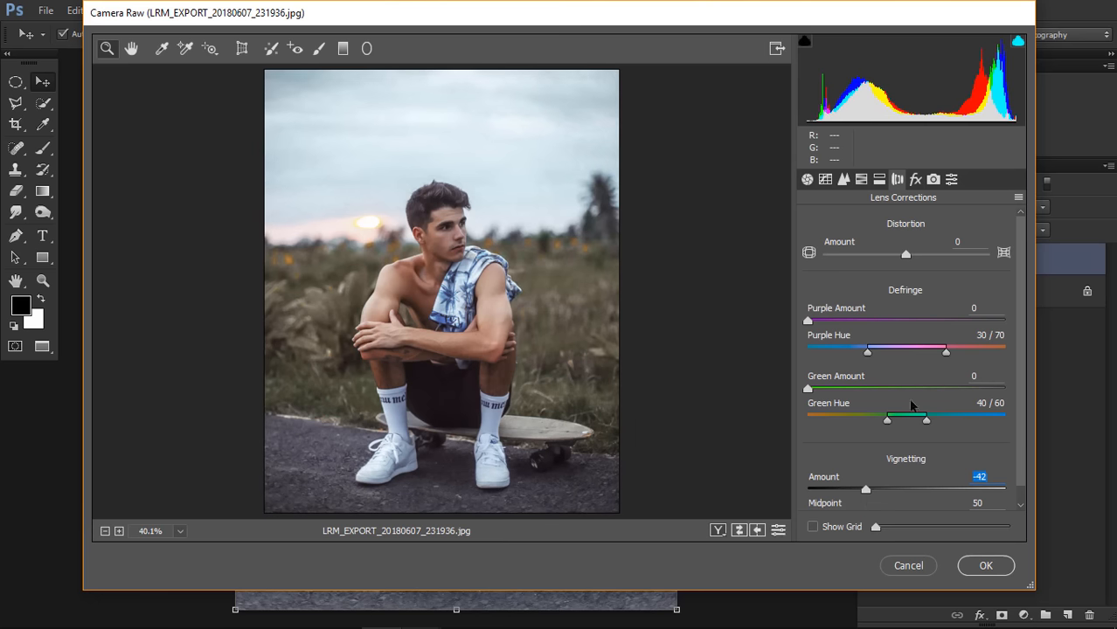
Set the camera calibration Blue Primary hue to -31 and saturation to -14
{"action": "left_click", "coordinate": [934, 180]}
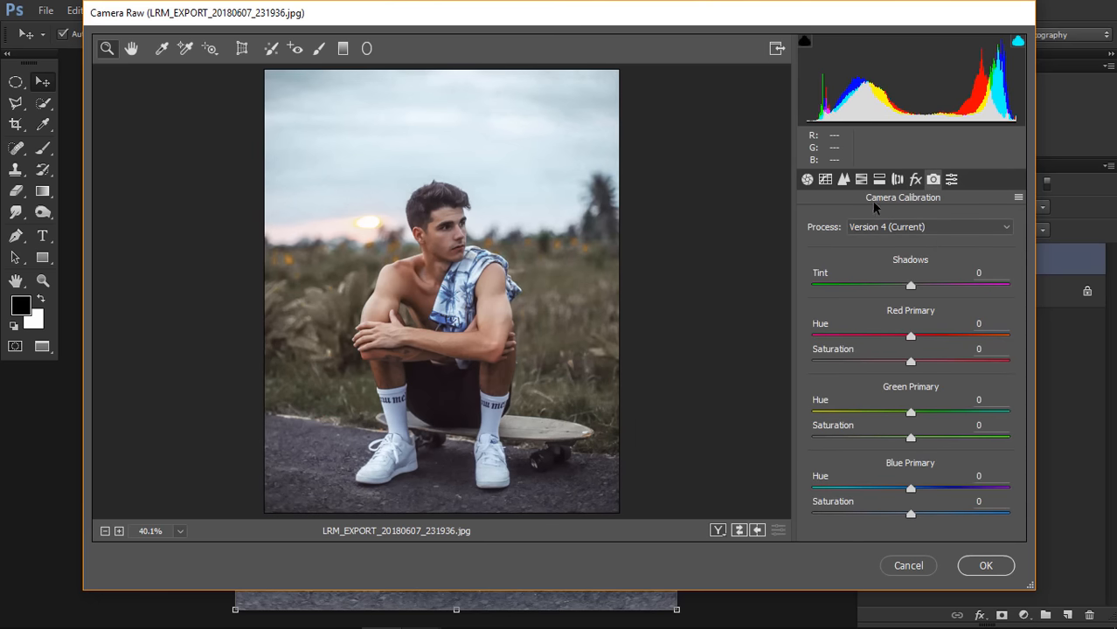
{"action": "mouse_move", "coordinate": [911, 488]}
{"action": "left_mouse_down"}
{"action": "mouse_move", "coordinate": [879, 486]}
{"action": "mouse_move", "coordinate": [913, 476]}
{"action": "mouse_move", "coordinate": [901, 477]}
{"action": "left_mouse_up"}
{"action": "mouse_move", "coordinate": [923, 514]}
{"action": "left_mouse_down"}
{"action": "mouse_move", "coordinate": [861, 508]}
{"action": "mouse_move", "coordinate": [938, 521]}
{"action": "mouse_move", "coordinate": [918, 519]}
{"action": "left_mouse_up"}
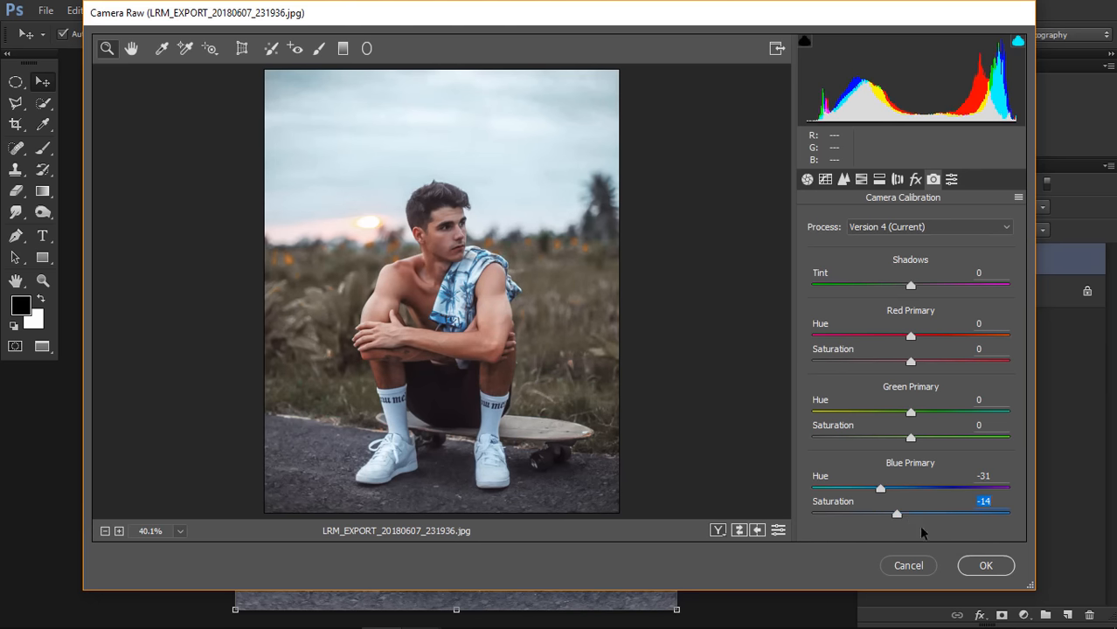
Add three points to the RGB point curve, in the shadows, midtones and highlights
{"action": "left_click", "coordinate": [825, 180]}
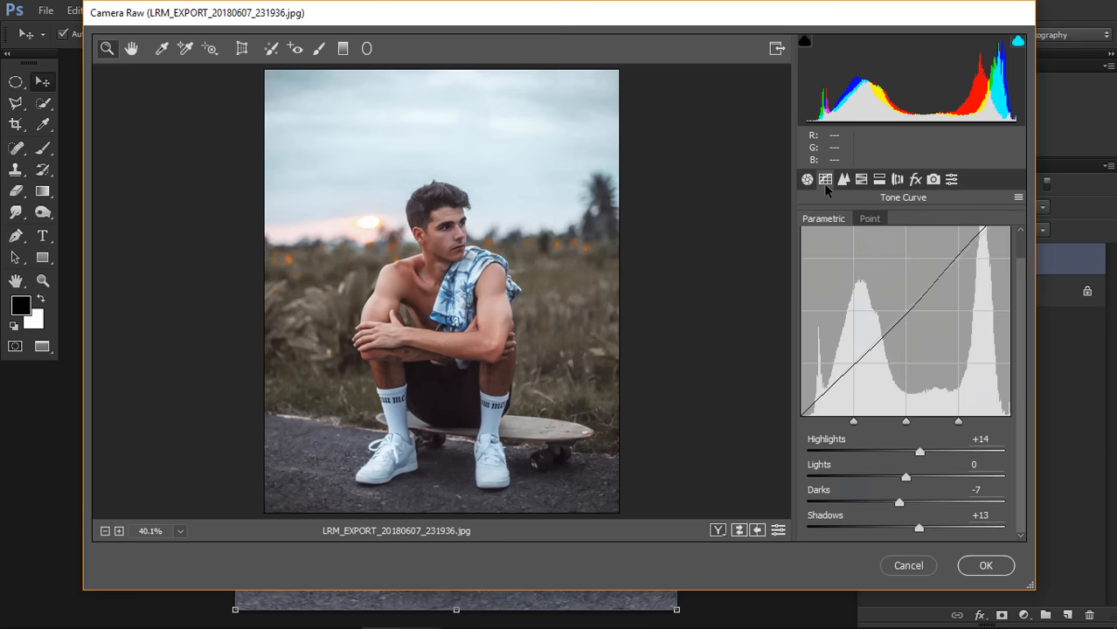
{"action": "left_click", "coordinate": [874, 219]}
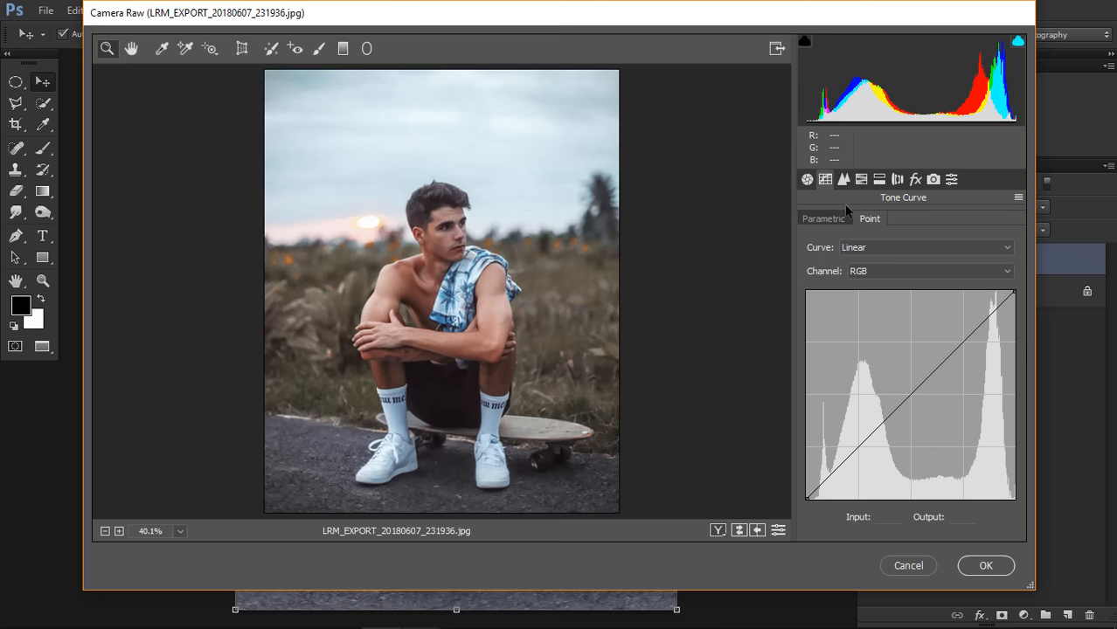
{"action": "left_click", "coordinate": [808, 180]}
{"action": "left_click", "coordinate": [825, 179]}
{"action": "left_click", "coordinate": [873, 270]}
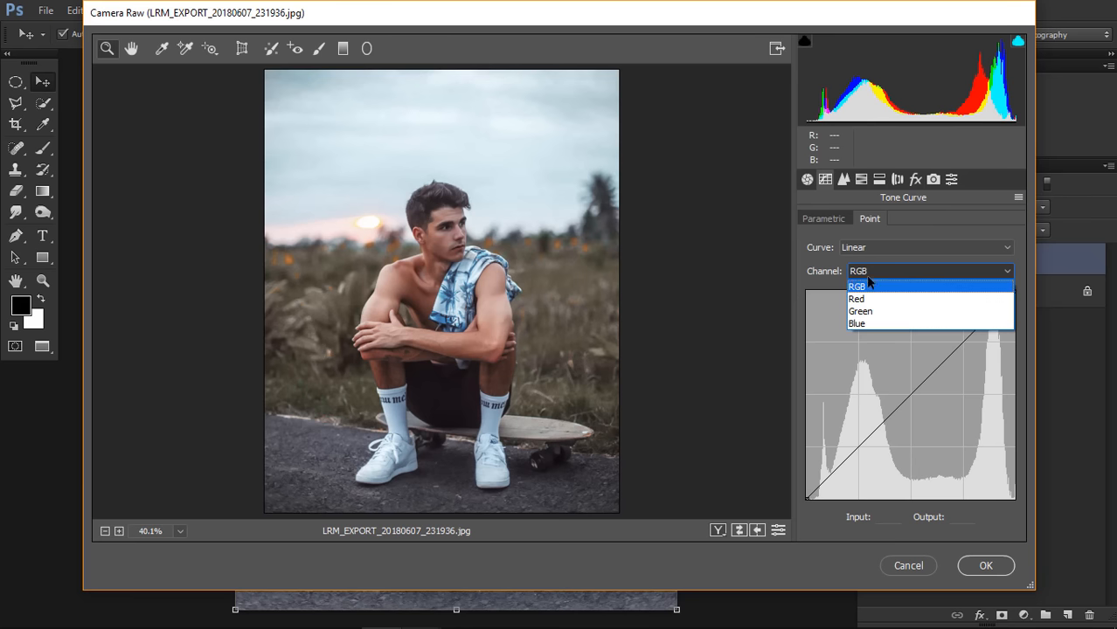
{"action": "left_click", "coordinate": [866, 276]}
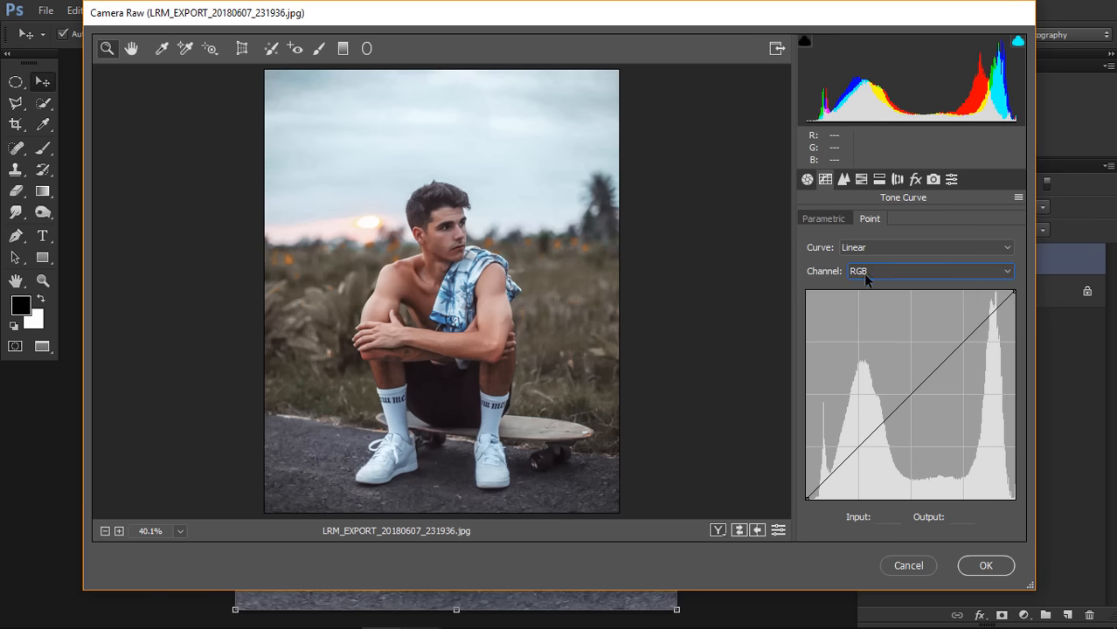
{"action": "left_click", "coordinate": [846, 459]}
{"action": "left_click", "coordinate": [909, 399]}
{"action": "left_click", "coordinate": [970, 340]}
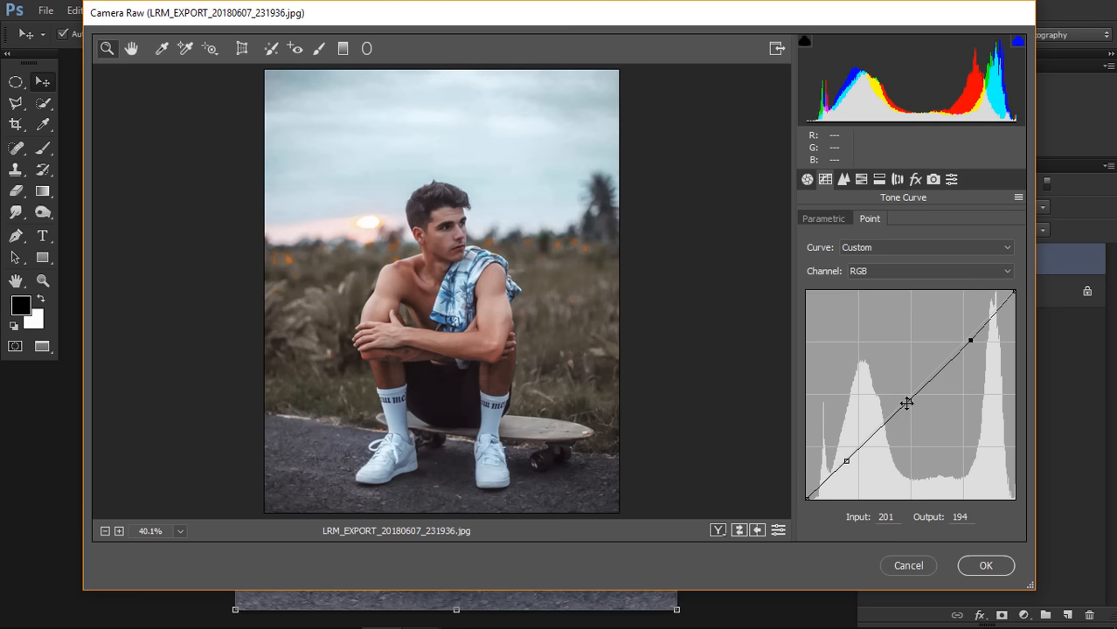
Set the curve's midtone point to Input 127, Output 123 and lower the highlights point slightly
{"action": "left_click_drag", "start_coordinate": [908, 402], "coordinate": [910, 404]}
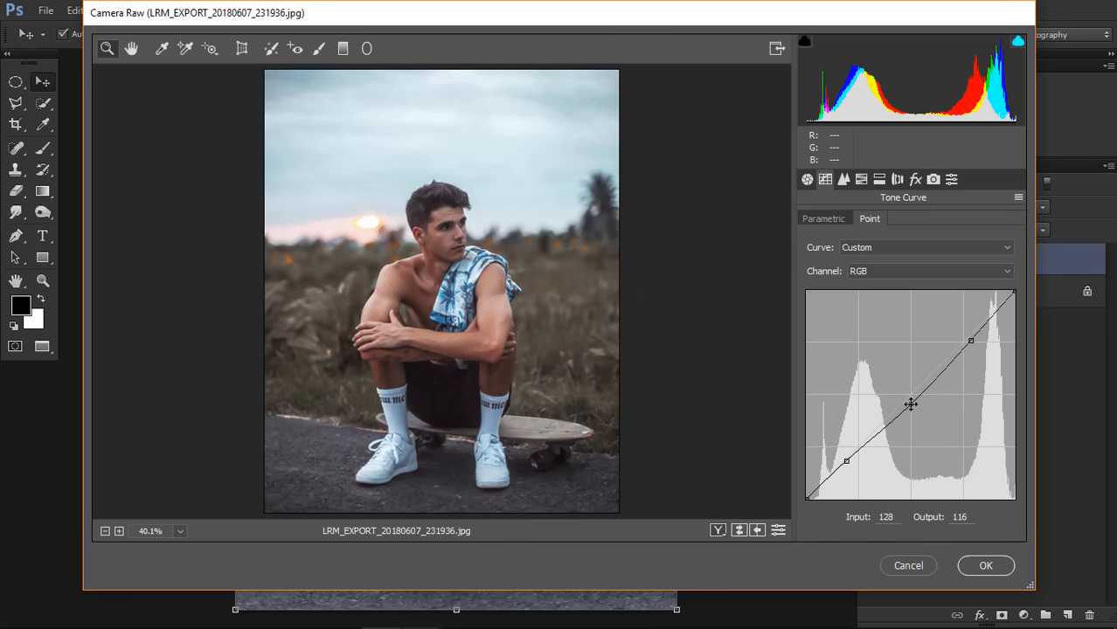
{"action": "mouse_move", "coordinate": [970, 340]}
{"action": "left_mouse_down"}
{"action": "mouse_move", "coordinate": [955, 332]}
{"action": "mouse_move", "coordinate": [970, 347]}
{"action": "left_mouse_up"}
{"action": "mouse_move", "coordinate": [913, 401]}
{"action": "left_mouse_down"}
{"action": "mouse_move", "coordinate": [905, 389]}
{"action": "mouse_move", "coordinate": [910, 399]}
{"action": "left_mouse_up"}
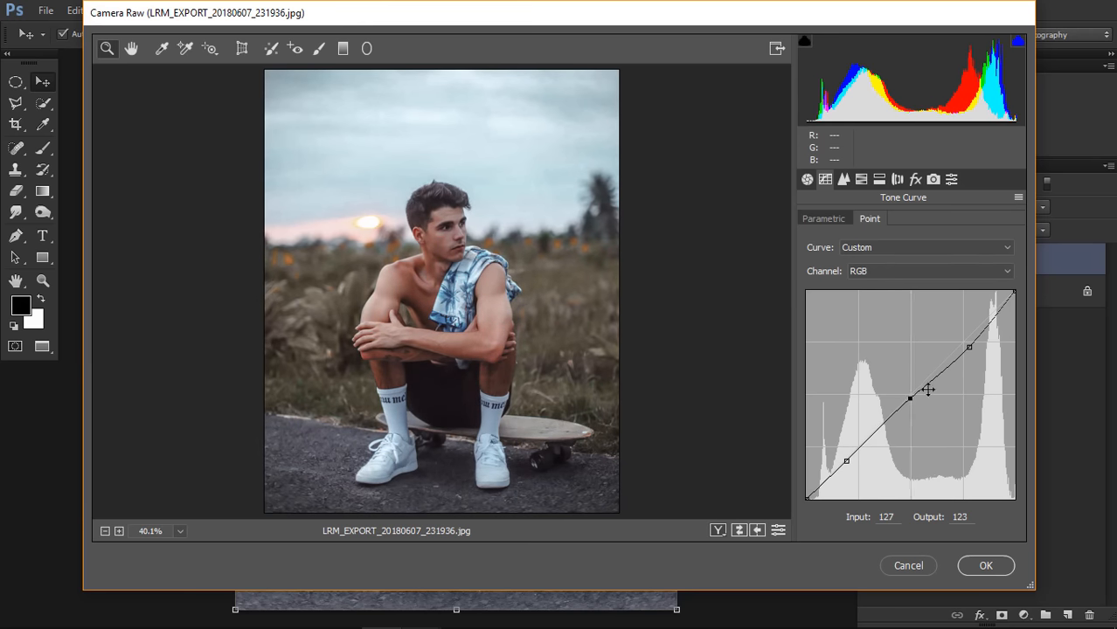
{"action": "left_click_drag", "start_coordinate": [970, 349], "coordinate": [965, 344]}
Fade the blacks by raising the RGB curve's black point to Input 0, Output 20
{"action": "left_click", "coordinate": [848, 465]}
{"action": "left_click", "coordinate": [807, 496]}
{"action": "left_click_drag", "start_coordinate": [806, 489], "coordinate": [808, 480]}
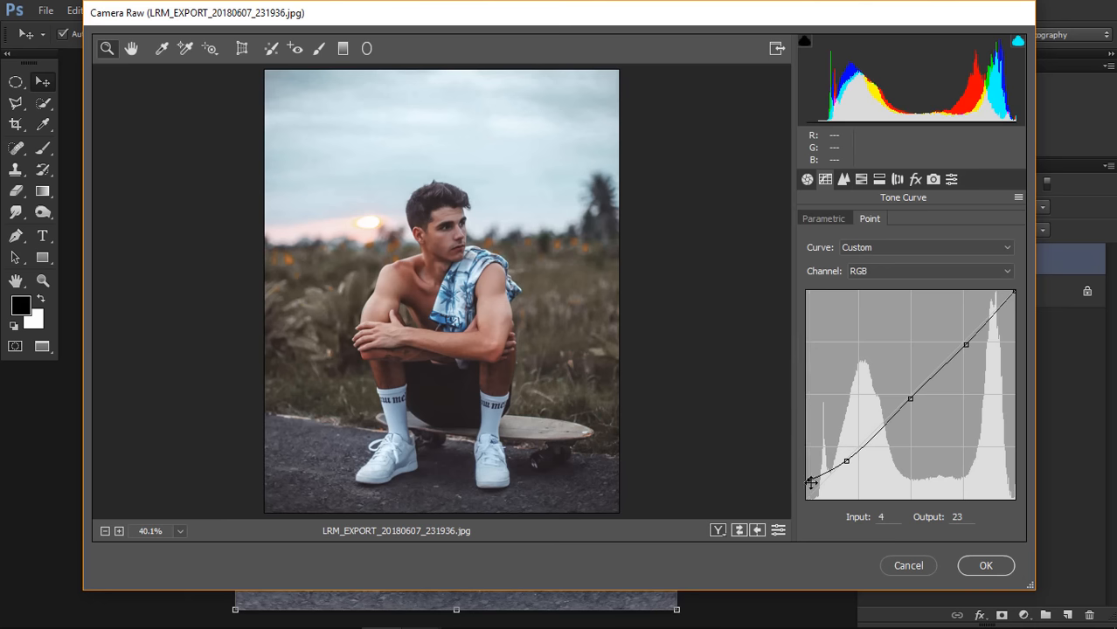
{"action": "left_click_drag", "start_coordinate": [811, 483], "coordinate": [806, 481]}
{"action": "mouse_move", "coordinate": [806, 481]}
{"action": "left_mouse_down"}
{"action": "mouse_move", "coordinate": [806, 510]}
{"action": "mouse_move", "coordinate": [795, 485]}
{"action": "left_mouse_up"}
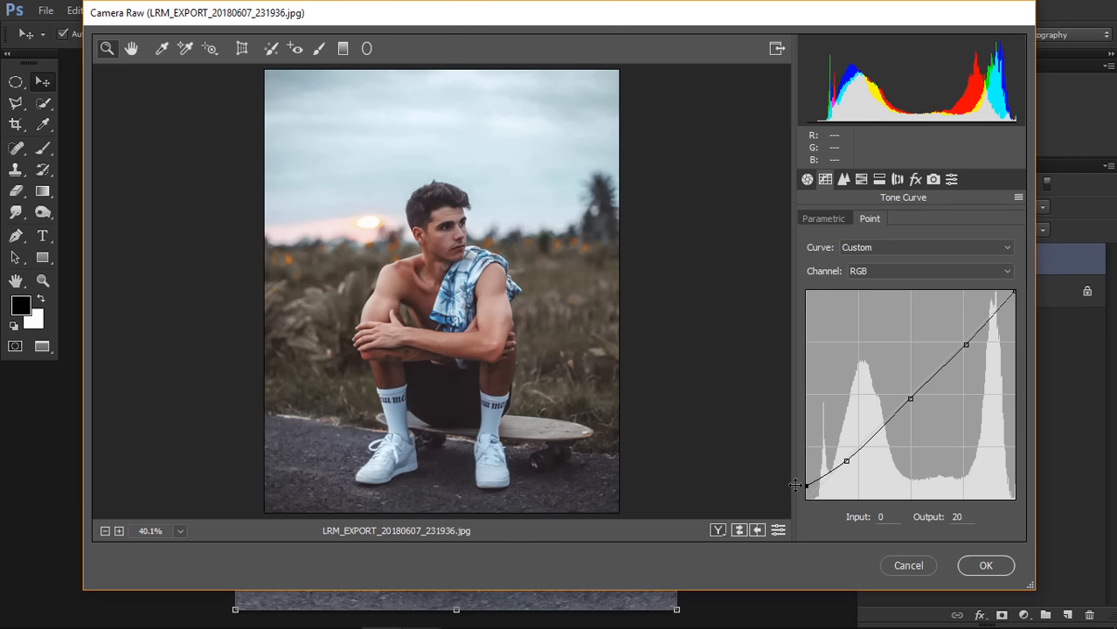
Check the calibration, lens and basic settings and apply the Camera Raw grade to the layer
{"action": "left_click", "coordinate": [932, 180]}
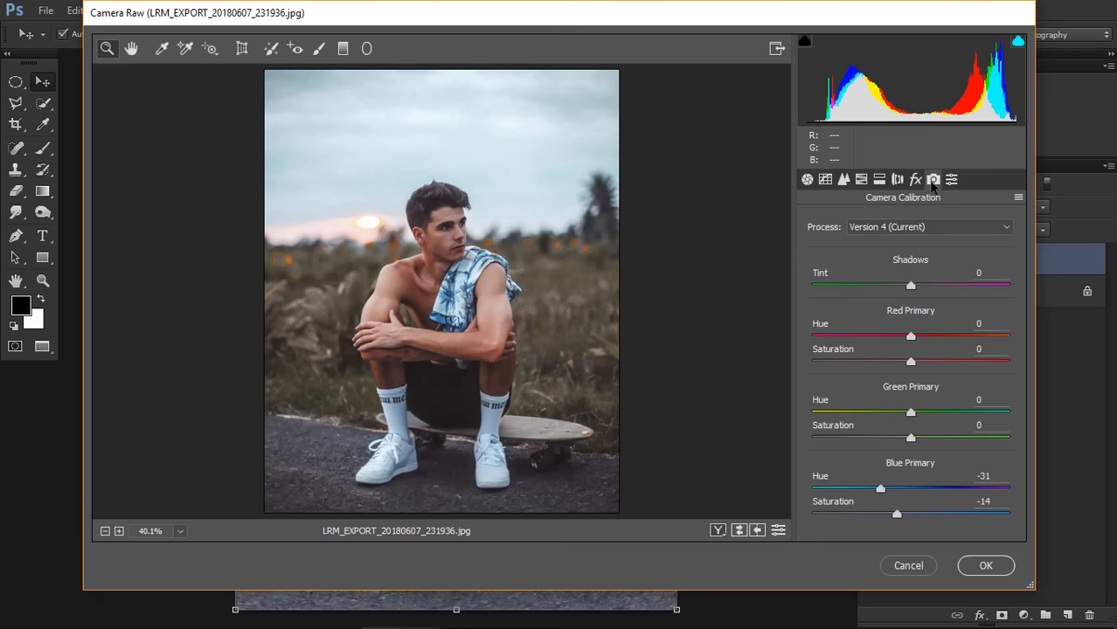
{"action": "left_click", "coordinate": [897, 182]}
{"action": "left_click", "coordinate": [808, 182]}
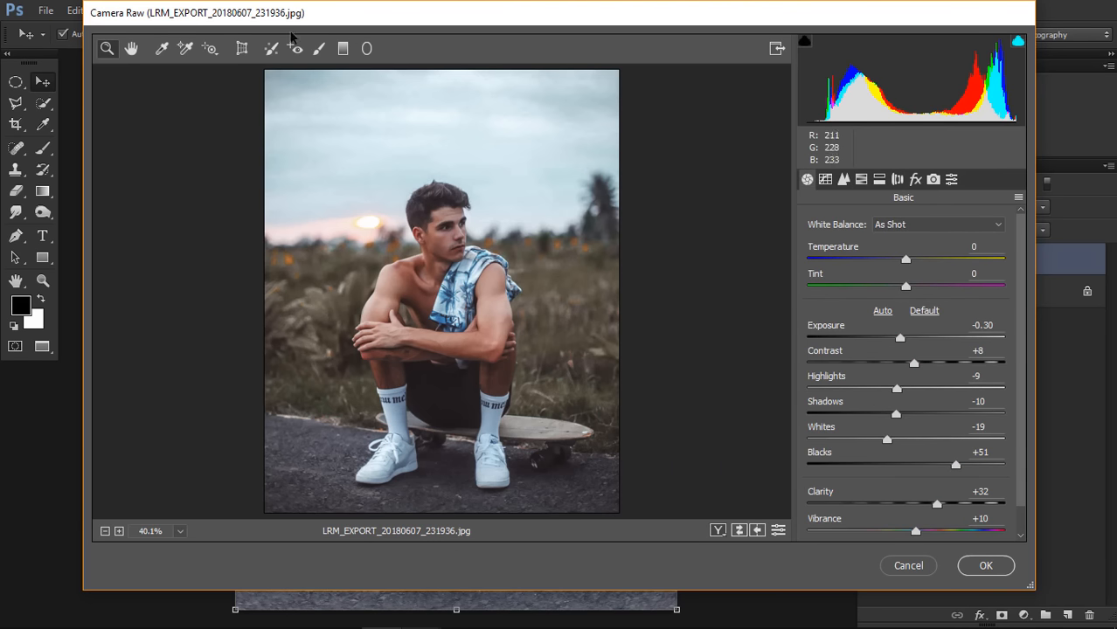
{"action": "left_click", "coordinate": [994, 569]}
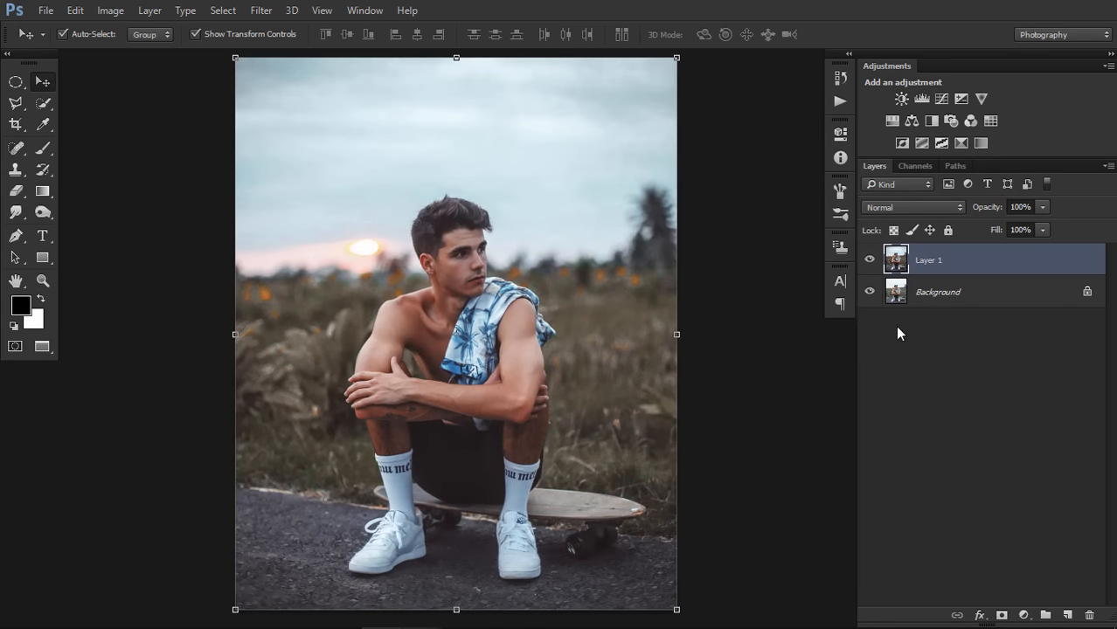
Compare the photo before and after the grade by toggling the visibility of Layer 1
{"action": "left_click", "coordinate": [870, 260]}
{"action": "left_click", "coordinate": [870, 260]}
{"action": "left_click", "coordinate": [870, 261]}
Add a Color Balance adjustment layer with Midtones nudged toward red and Highlights set to Cyan-Red +4 and Yellow-Blue -5
{"action": "left_click", "coordinate": [910, 123]}
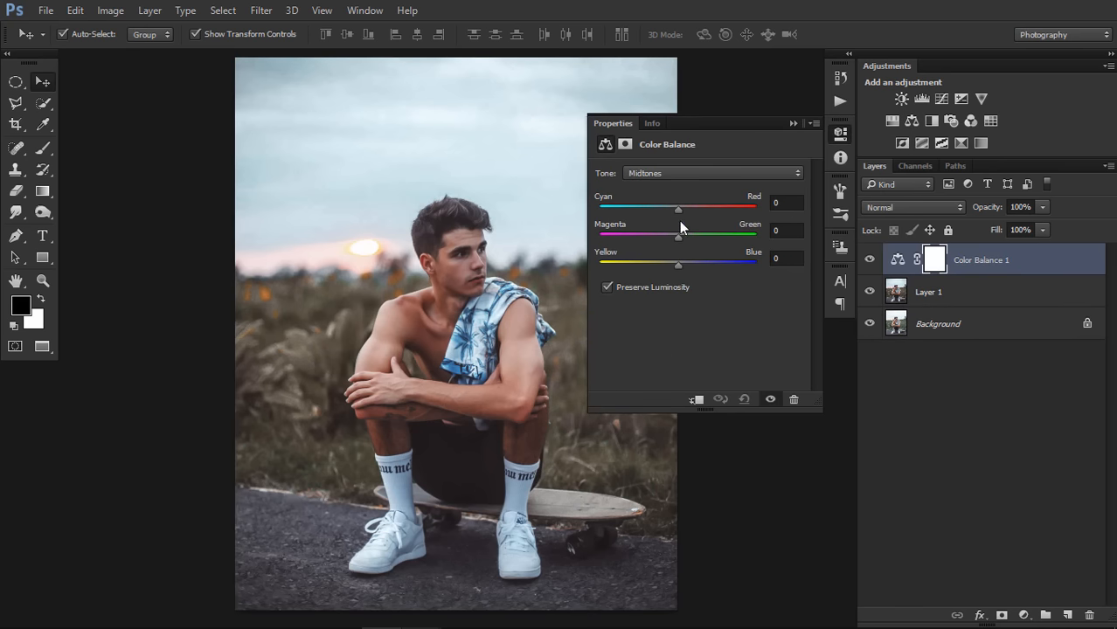
{"action": "mouse_move", "coordinate": [679, 213]}
{"action": "left_mouse_down"}
{"action": "mouse_move", "coordinate": [668, 214]}
{"action": "mouse_move", "coordinate": [682, 217]}
{"action": "left_mouse_up"}
{"action": "left_click", "coordinate": [669, 173]}
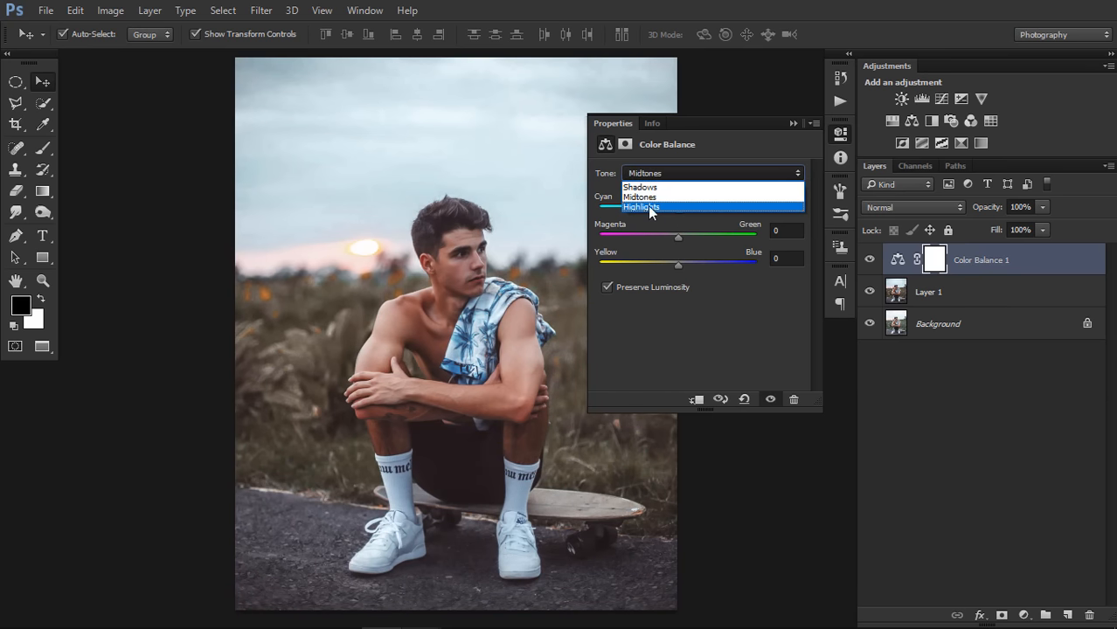
{"action": "left_click", "coordinate": [647, 206]}
{"action": "left_click_drag", "start_coordinate": [678, 211], "coordinate": [680, 211]}
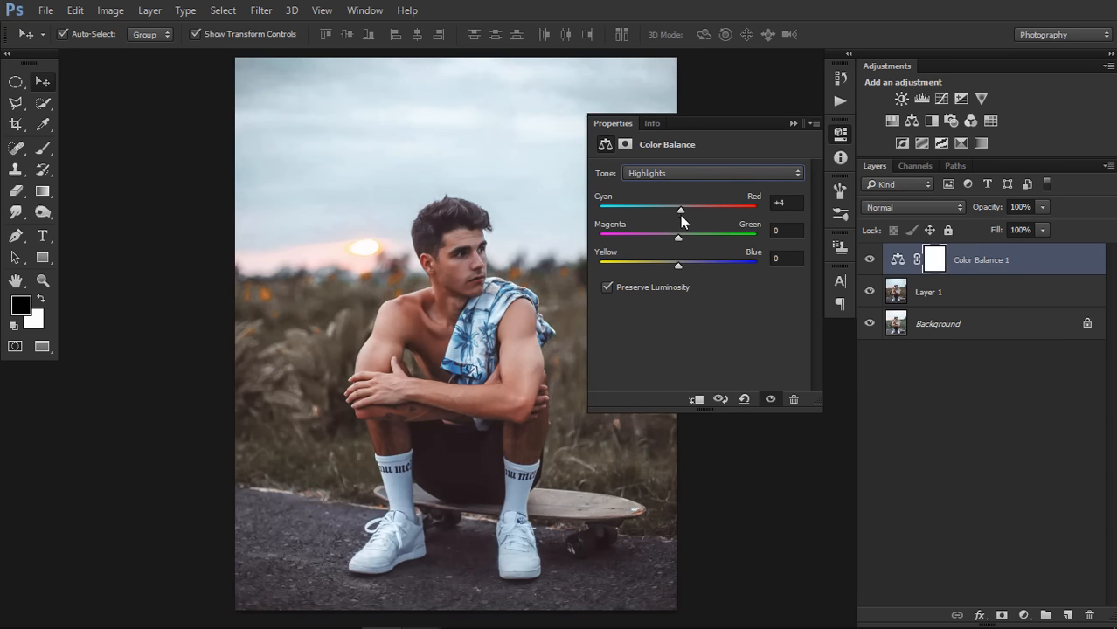
{"action": "left_click_drag", "start_coordinate": [678, 266], "coordinate": [673, 269]}
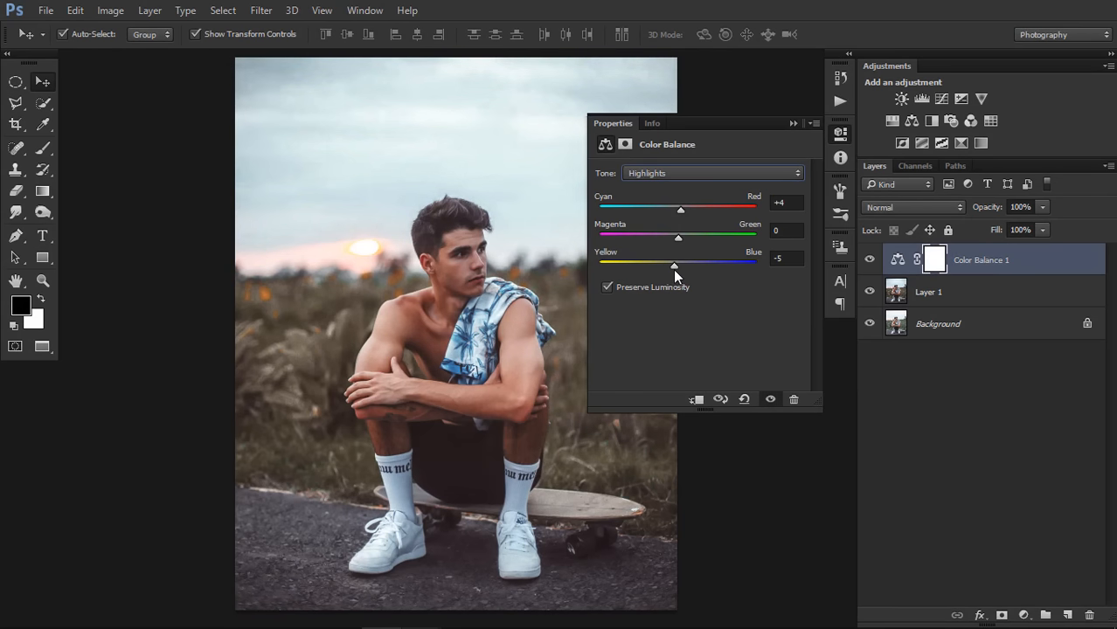
{"action": "left_click", "coordinate": [791, 125]}
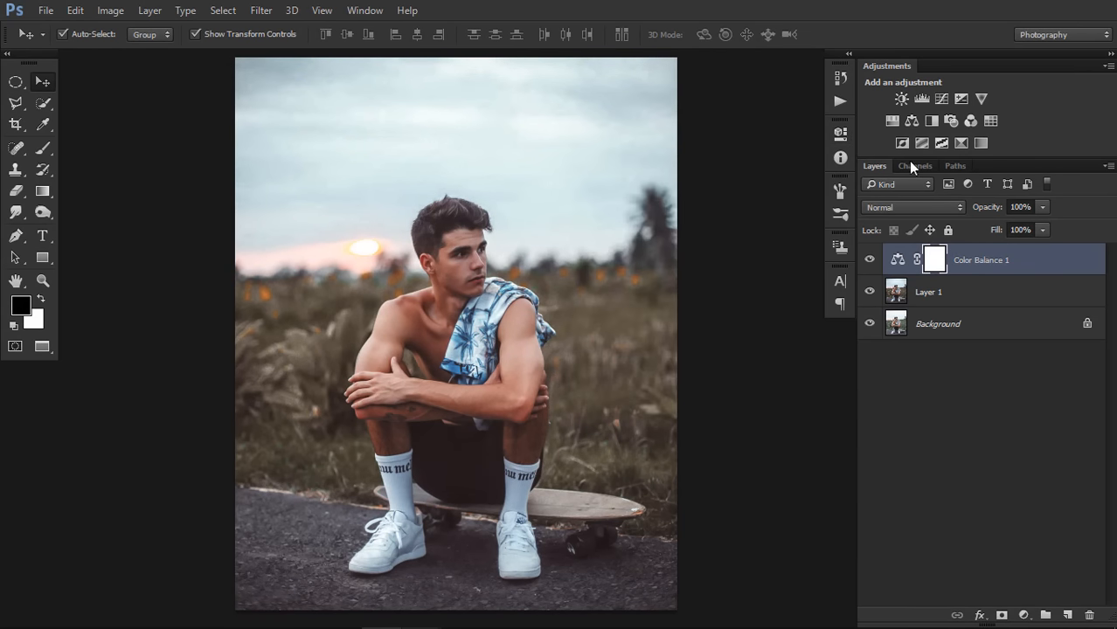
Add a Color Lookup adjustment layer with the Sienna-Blue abstract profile, reduce its opacity to 15% and compare its effect
{"action": "left_click", "coordinate": [992, 122]}
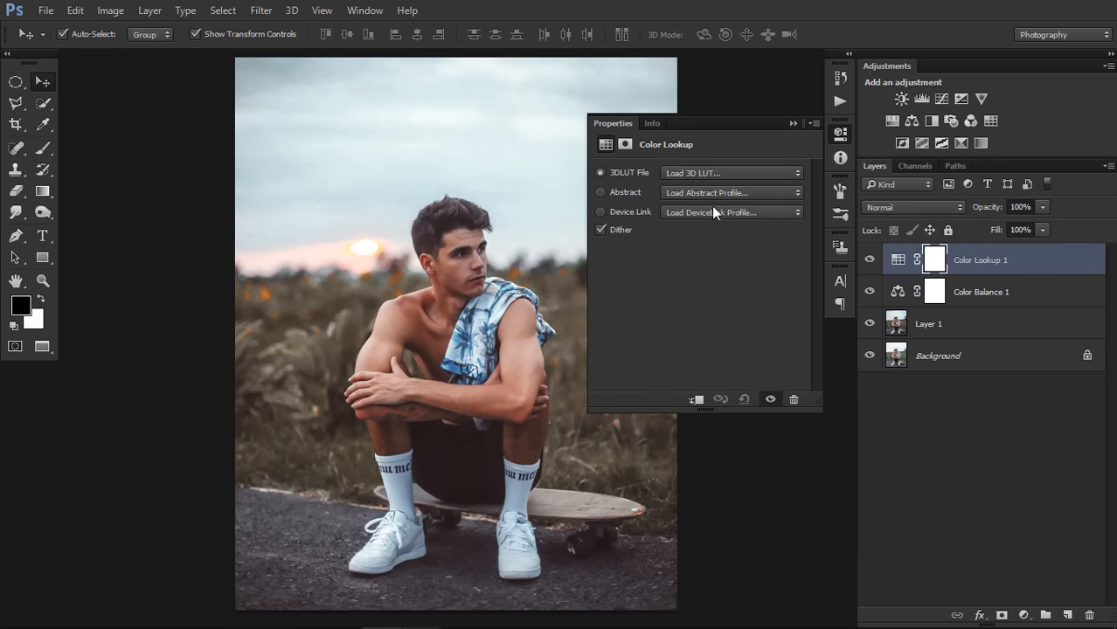
{"action": "left_click", "coordinate": [725, 192]}
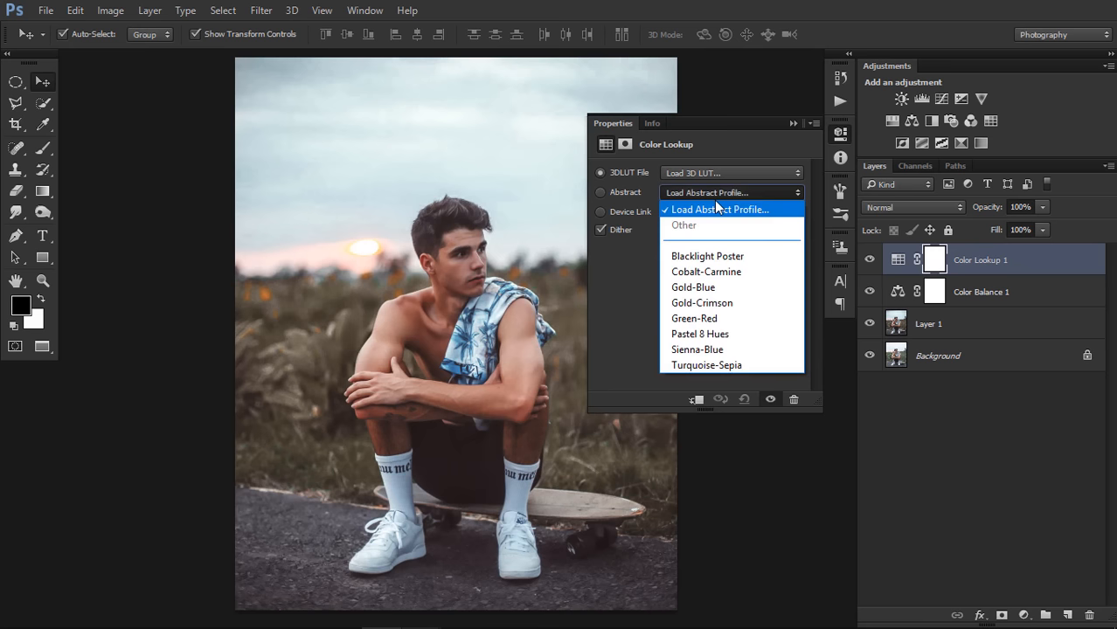
{"action": "left_click", "coordinate": [735, 350]}
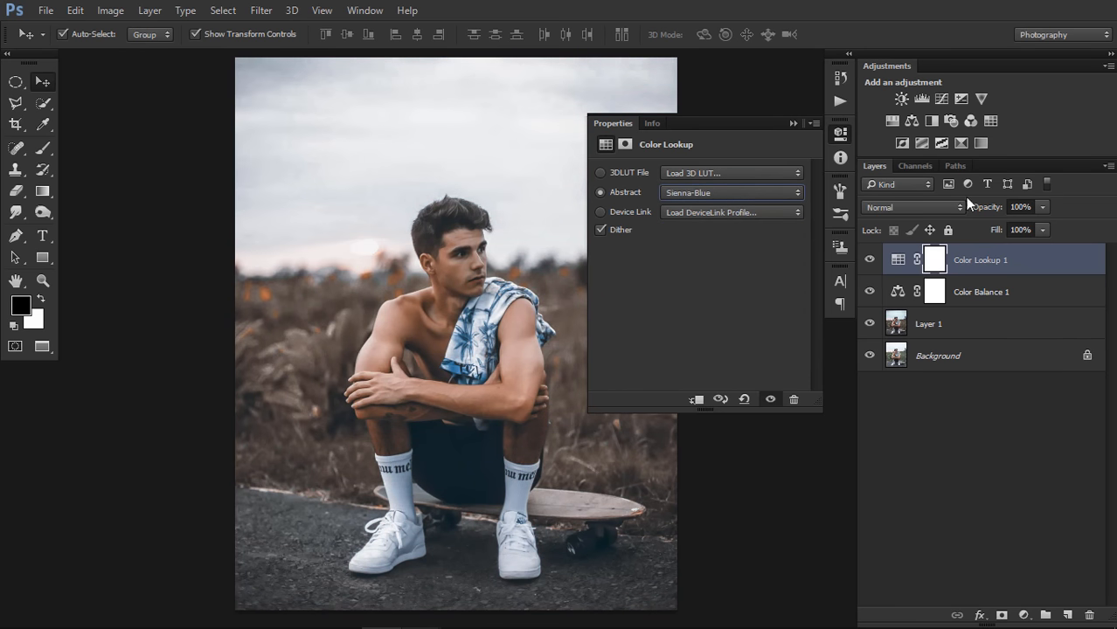
{"action": "left_click_drag", "start_coordinate": [990, 214], "coordinate": [921, 216]}
{"action": "left_click", "coordinate": [870, 261]}
{"action": "left_click", "coordinate": [870, 261]}
{"action": "left_click", "coordinate": [792, 122]}
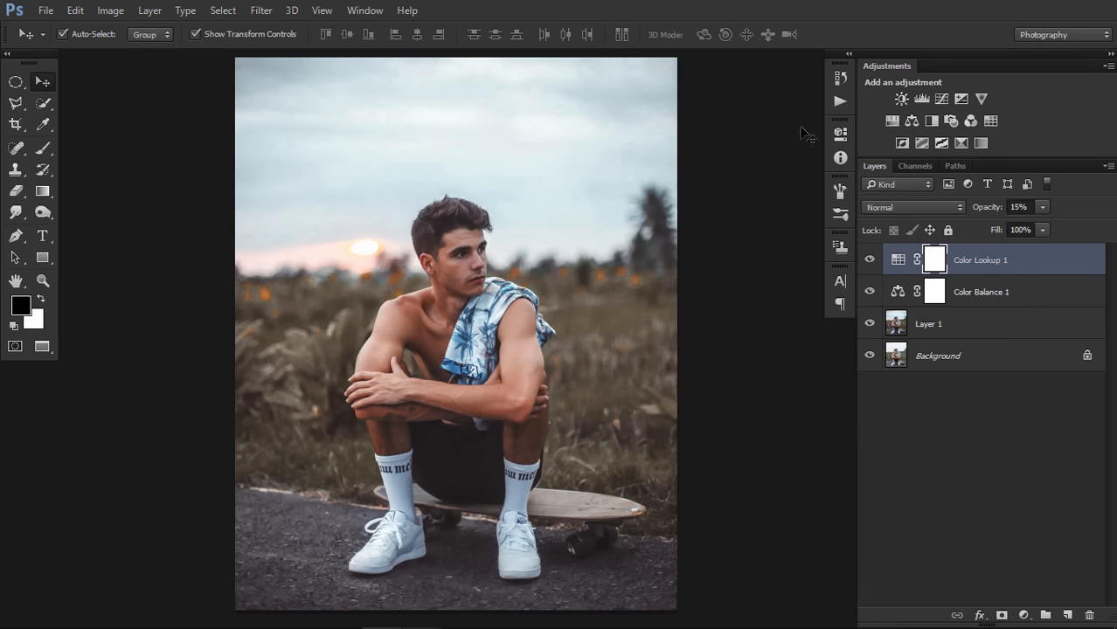
Add a second Color Lookup adjustment layer using the Kodak 5218 Kodak 2395 (by Adobe).cube 3D LUT
{"action": "left_click", "coordinate": [990, 121]}
{"action": "left_click", "coordinate": [723, 174]}
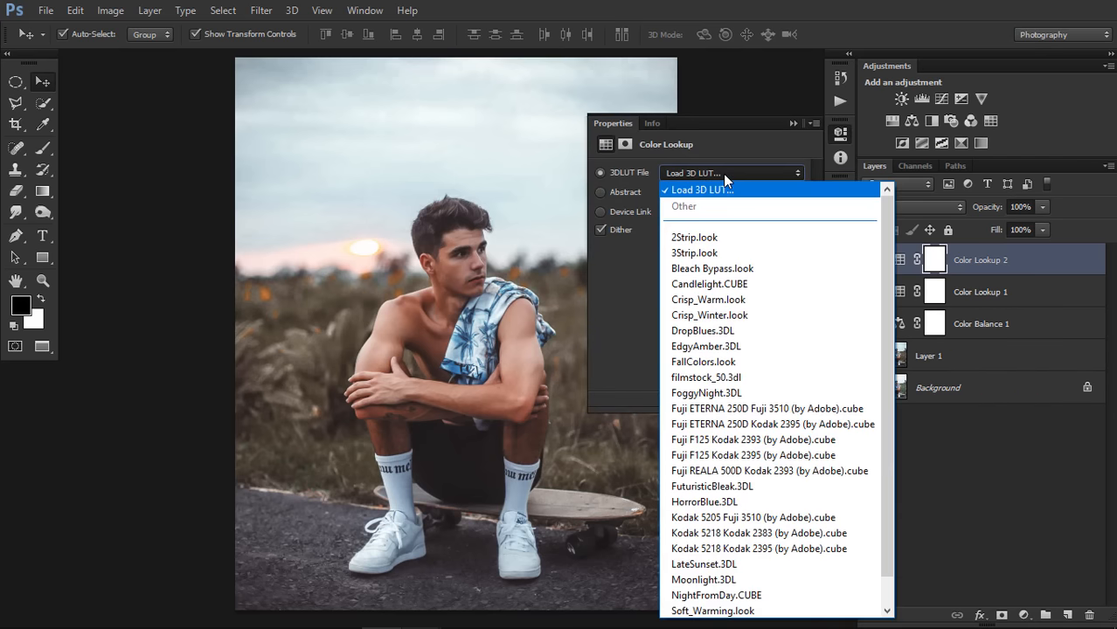
{"action": "left_click", "coordinate": [723, 174]}
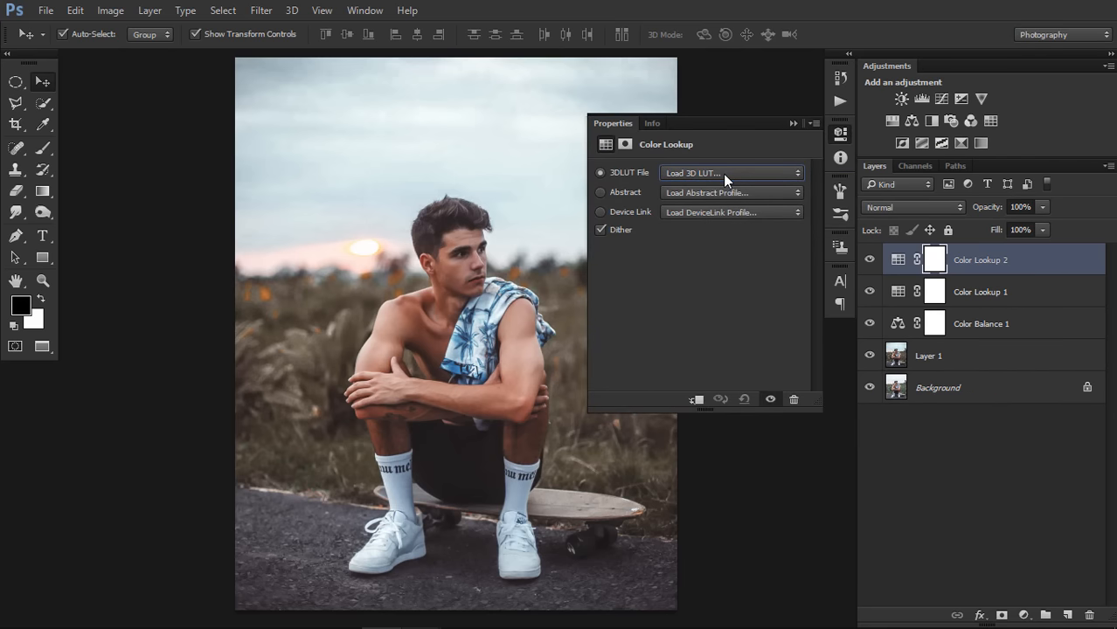
{"action": "left_click", "coordinate": [723, 174]}
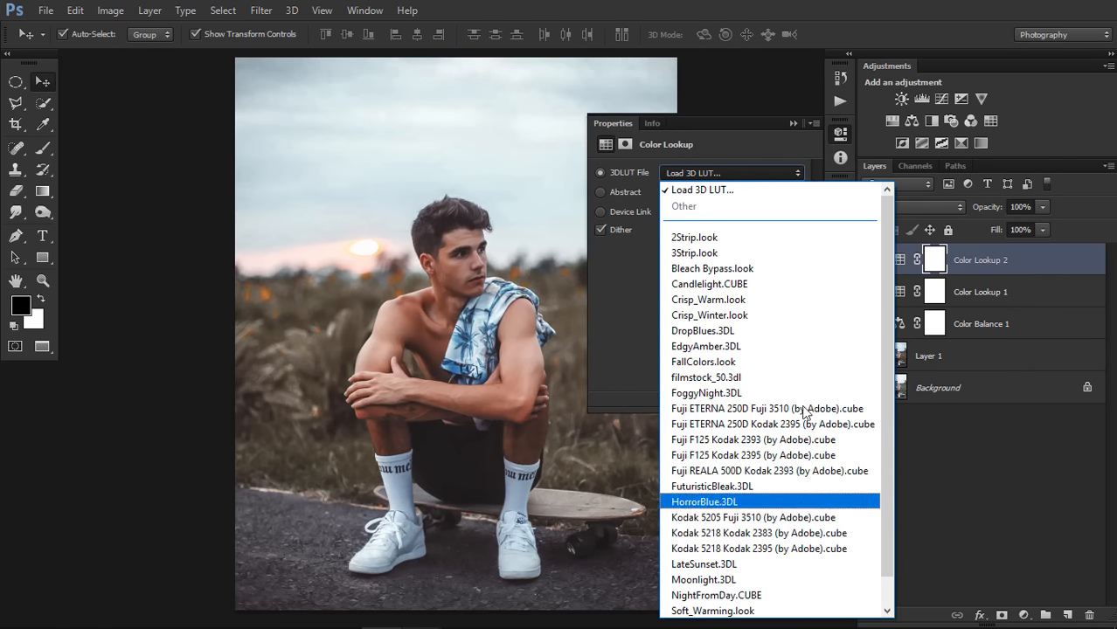
{"action": "scroll", "coordinate": [777, 380], "scroll_direction": "down", "scroll_amount": 1}
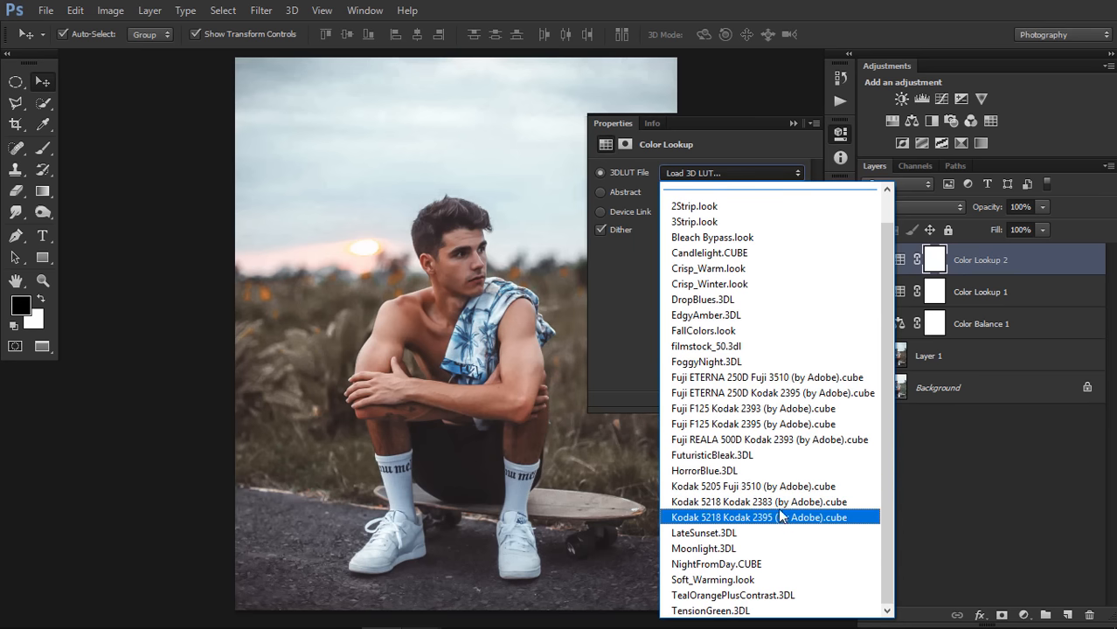
{"action": "left_click", "coordinate": [774, 486]}
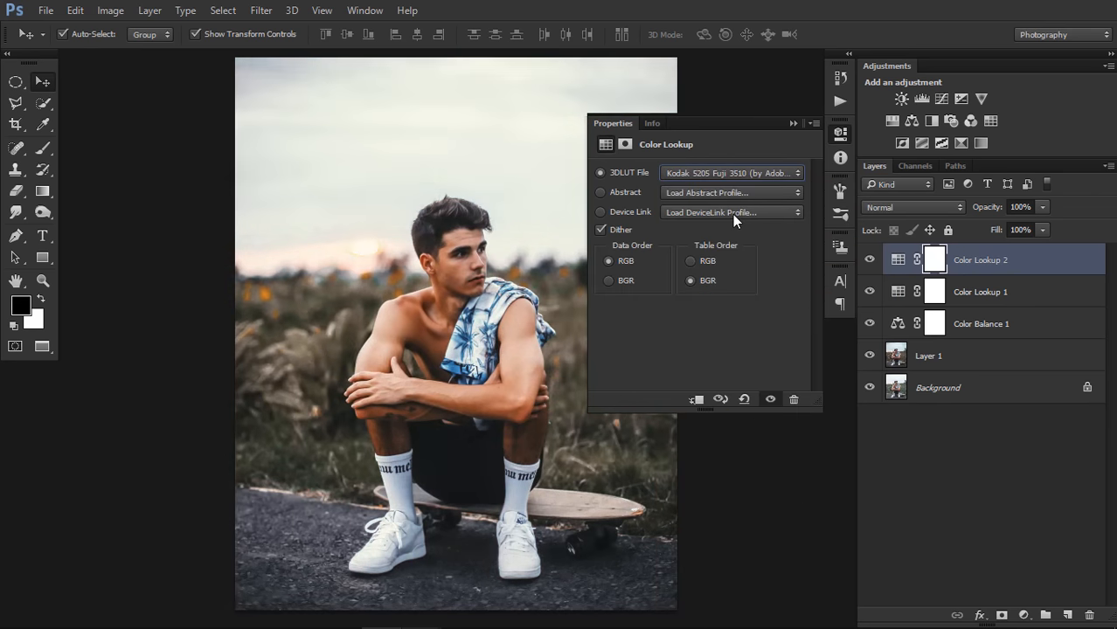
{"action": "key", "text": "Down"}
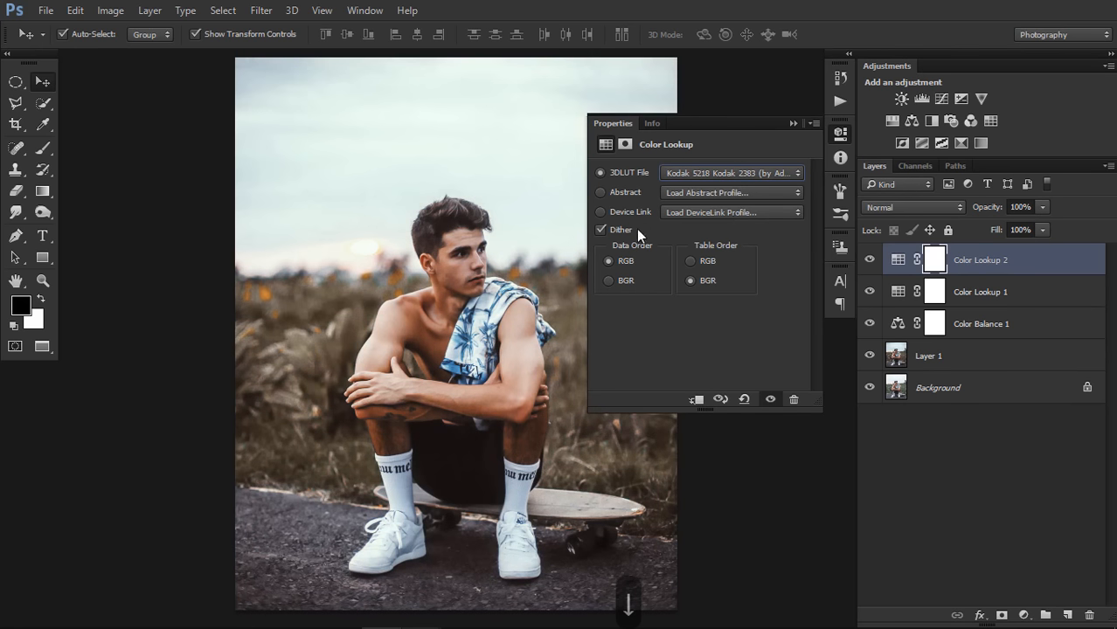
{"action": "key", "text": "Down"}
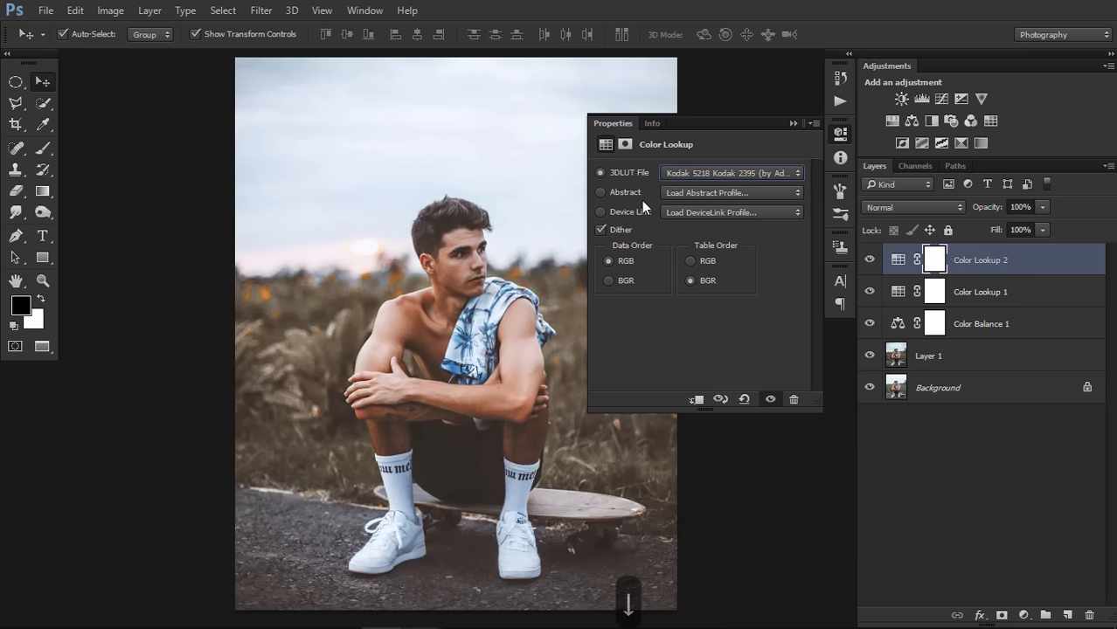
{"action": "left_click", "coordinate": [697, 178]}
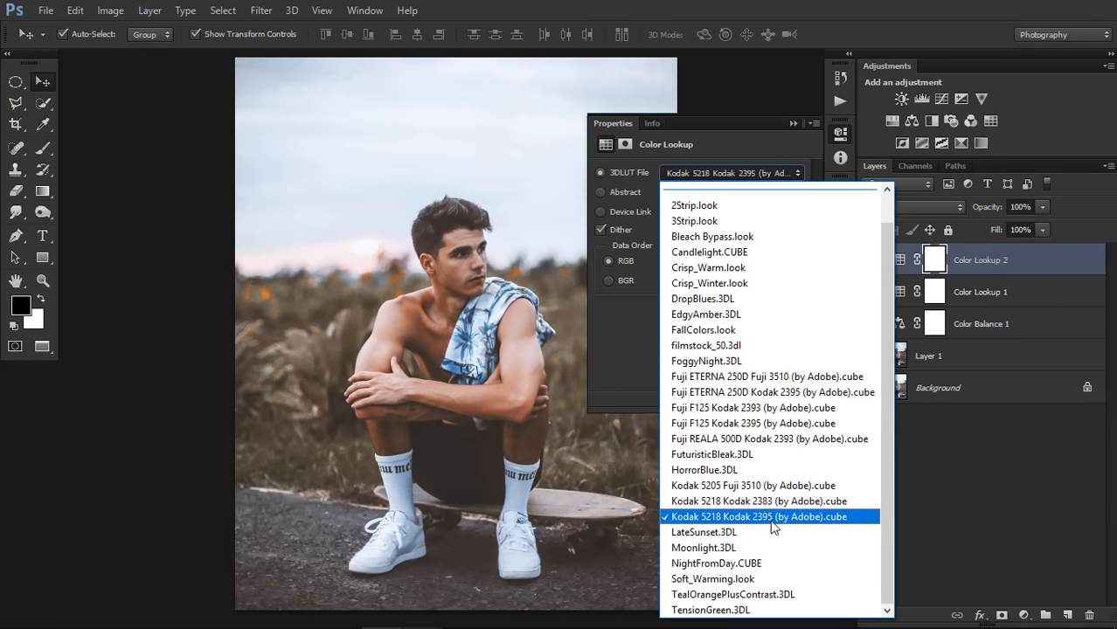
{"action": "left_click", "coordinate": [792, 125]}
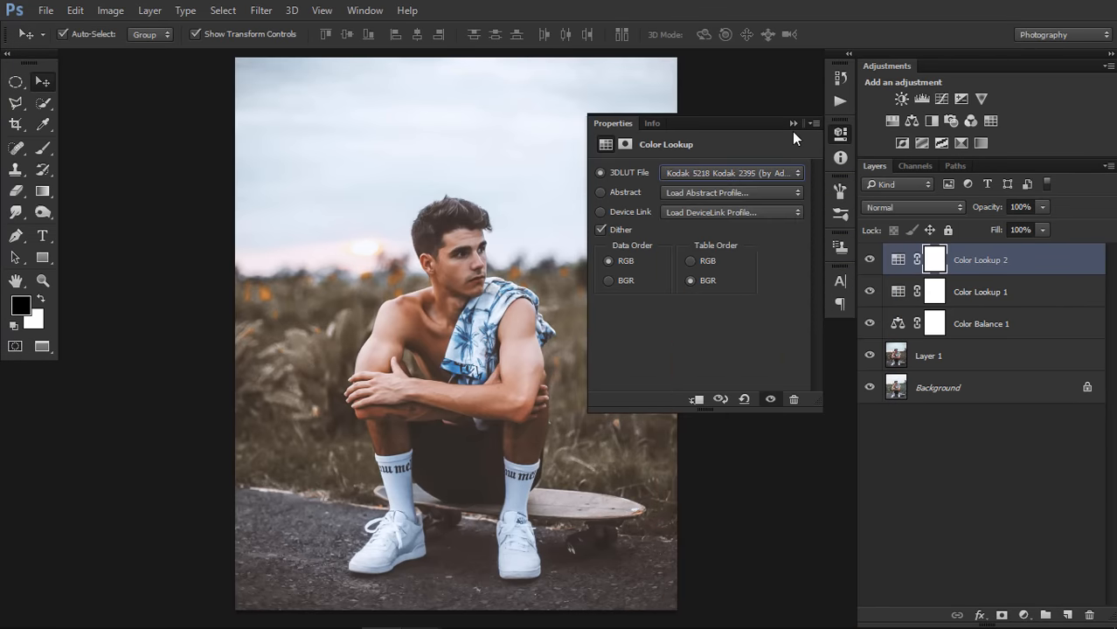
{"action": "left_click", "coordinate": [793, 125]}
Reduce the opacity of Color Lookup 2 to 21% and compare the photo with and without it
{"action": "left_click_drag", "start_coordinate": [978, 215], "coordinate": [911, 214]}
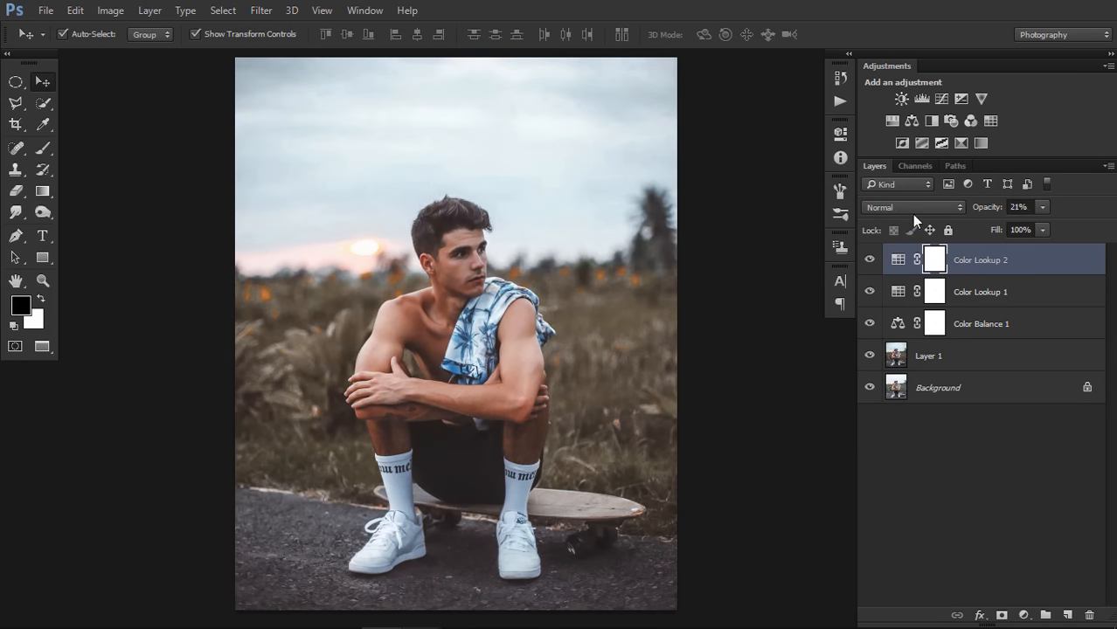
{"action": "left_click", "coordinate": [870, 261]}
{"action": "left_click", "coordinate": [870, 261]}
Create a new layer on top and fill it with the merged RGB image using Apply Image with Multiply blending at 100%
{"action": "left_click", "coordinate": [1067, 615]}
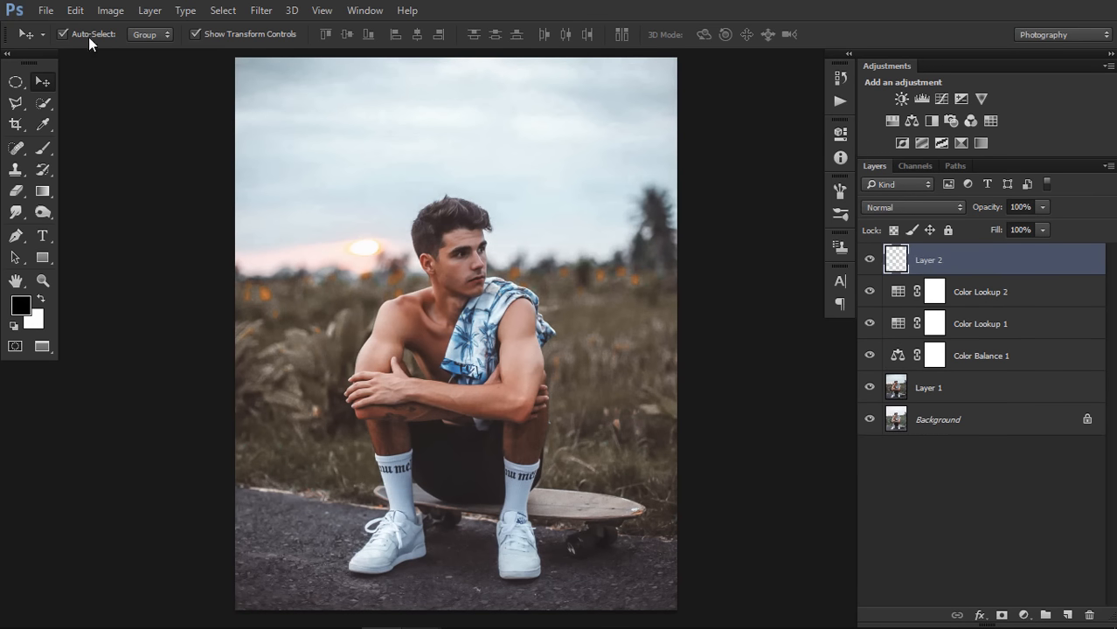
{"action": "left_click", "coordinate": [111, 14]}
{"action": "left_click", "coordinate": [165, 245]}
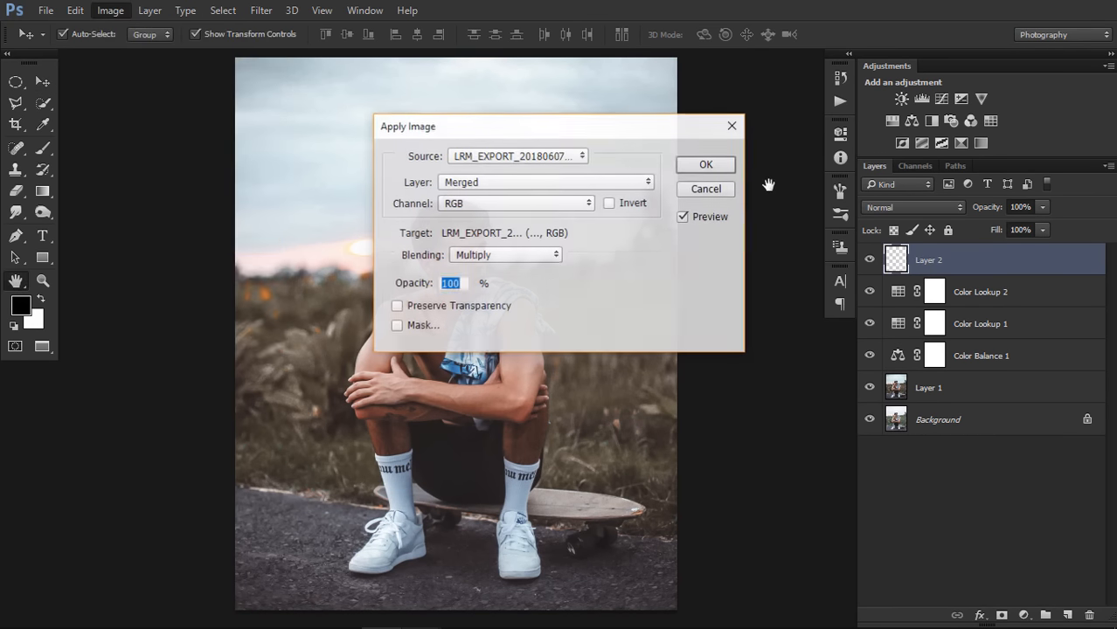
{"action": "left_click", "coordinate": [706, 165]}
{"action": "key", "text": "v"}
Hide Layer 1 and the Color Balance and Color Lookup layers, and compare Layer 2 with the original photo
{"action": "left_click_drag", "start_coordinate": [870, 292], "coordinate": [874, 359]}
{"action": "left_click", "coordinate": [876, 259]}
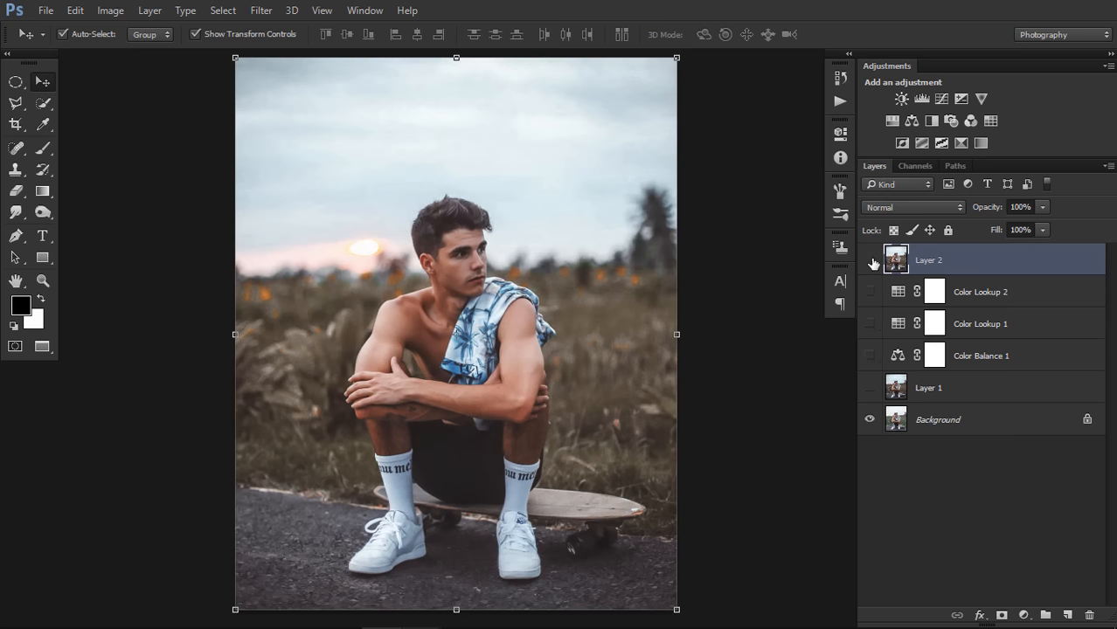
{"action": "left_click", "coordinate": [873, 261]}
{"action": "left_click", "coordinate": [872, 261]}
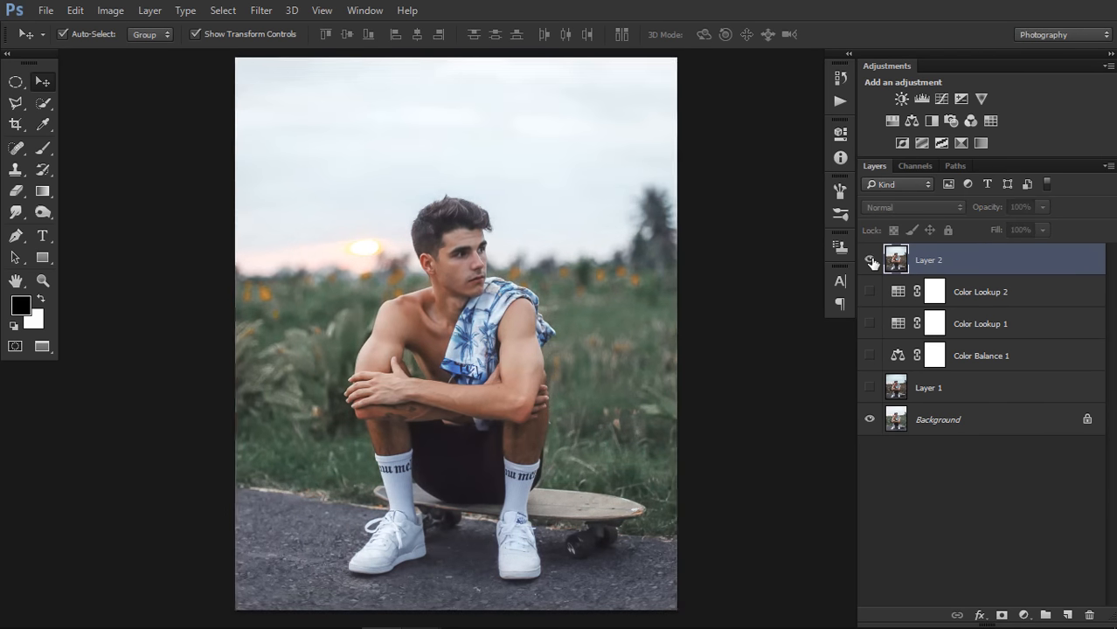
{"action": "left_click", "coordinate": [872, 262]}
{"action": "key", "text": "ctrl+equal"}
{"action": "left_click", "coordinate": [872, 261]}
{"action": "left_click", "coordinate": [872, 261]}
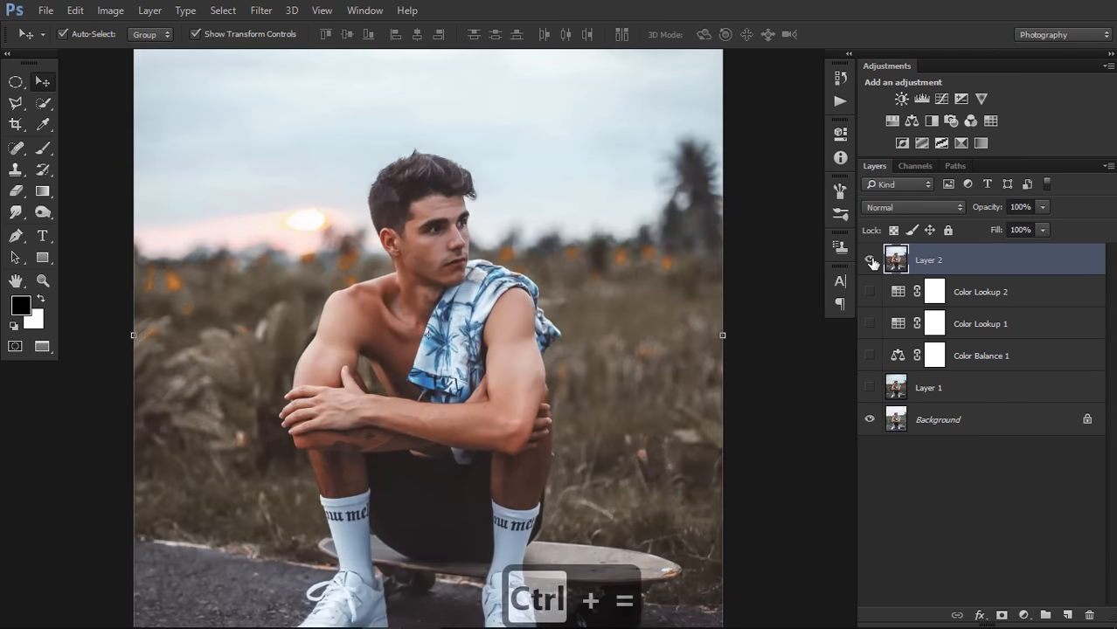
{"action": "key", "text": "ctrl+minus"}
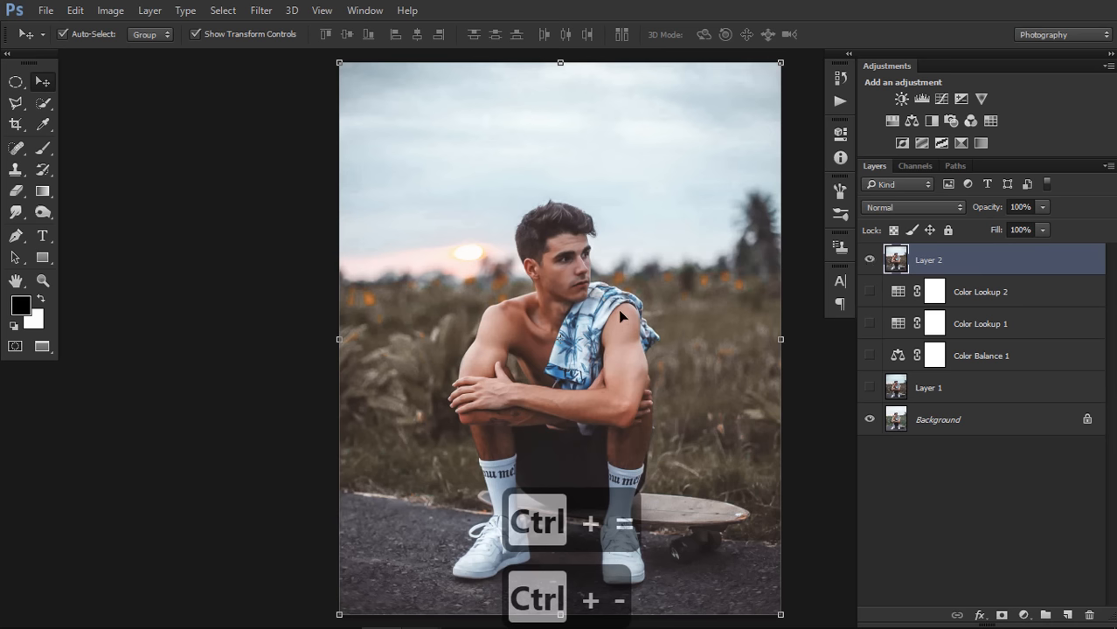
Add a Curves adjustment layer with an anchor point in the shadows and a slightly raised black point for a faded look
{"action": "left_click", "coordinate": [940, 100]}
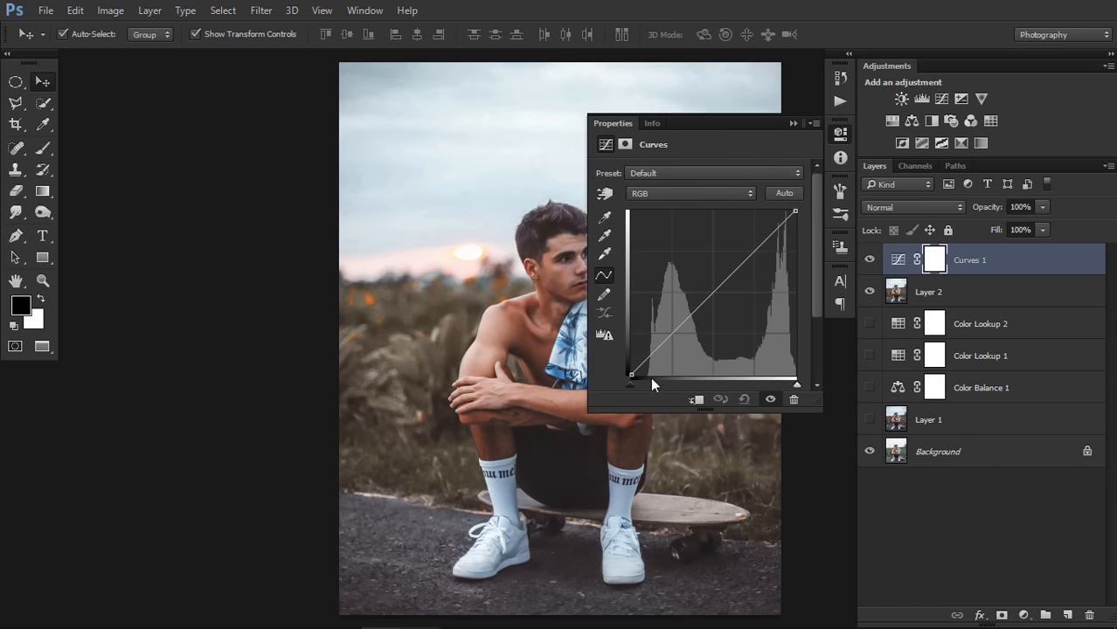
{"action": "left_click", "coordinate": [664, 342]}
{"action": "left_click_drag", "start_coordinate": [628, 372], "coordinate": [627, 367]}
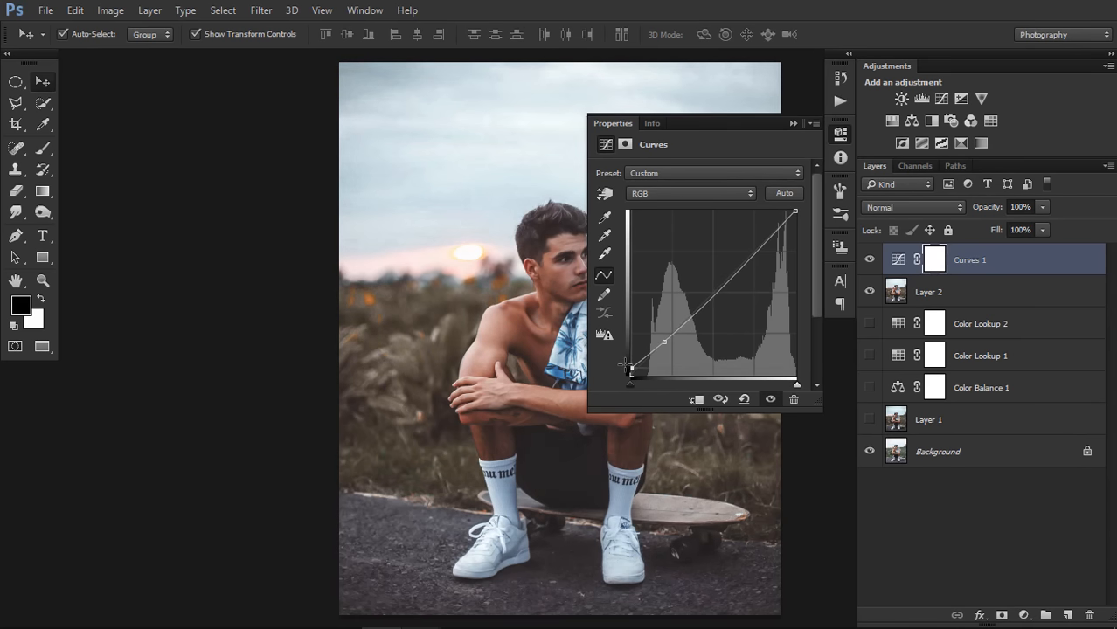
{"action": "left_click", "coordinate": [793, 124]}
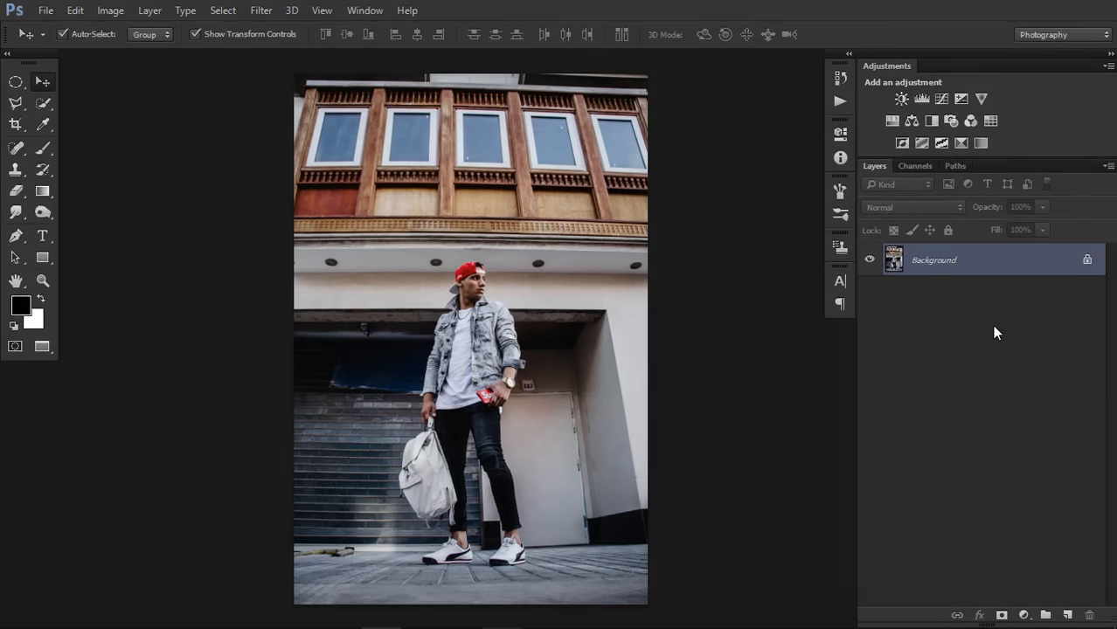
Duplicate the Background layer of the street portrait
{"action": "key", "text": "ctrl+j"}
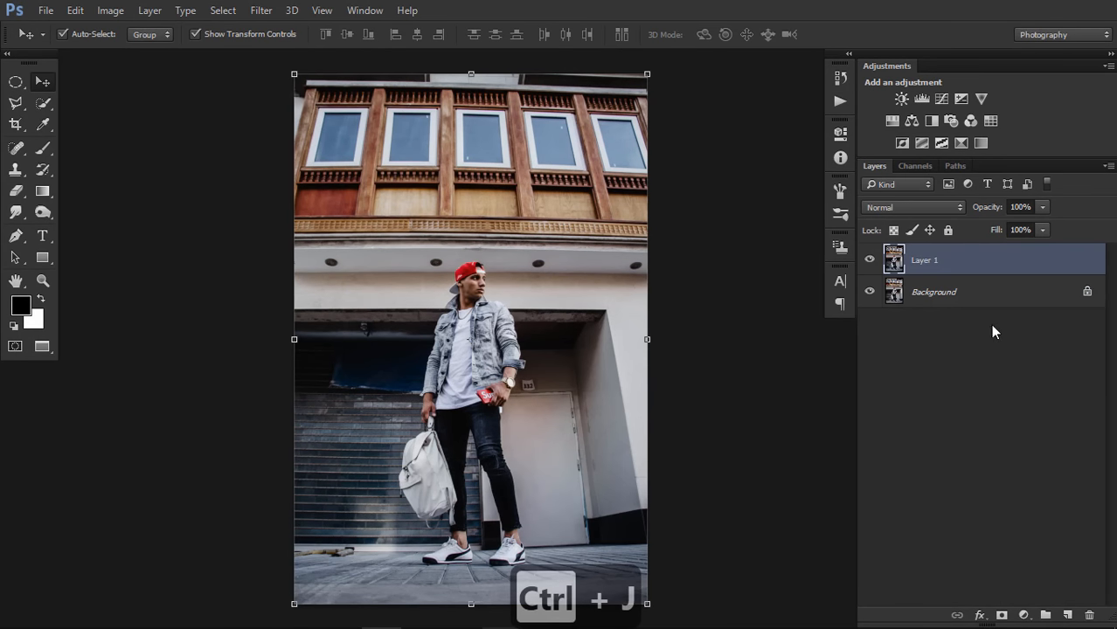
{"action": "left_click", "coordinate": [258, 9]}
{"action": "left_click", "coordinate": [360, 105]}
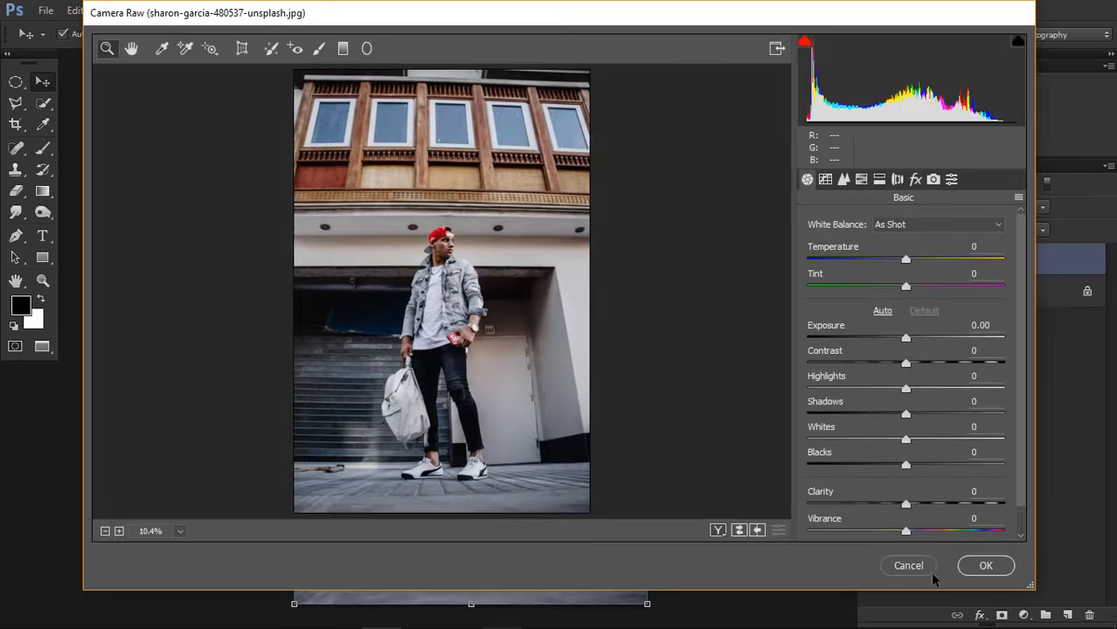
{"action": "left_click", "coordinate": [929, 566]}
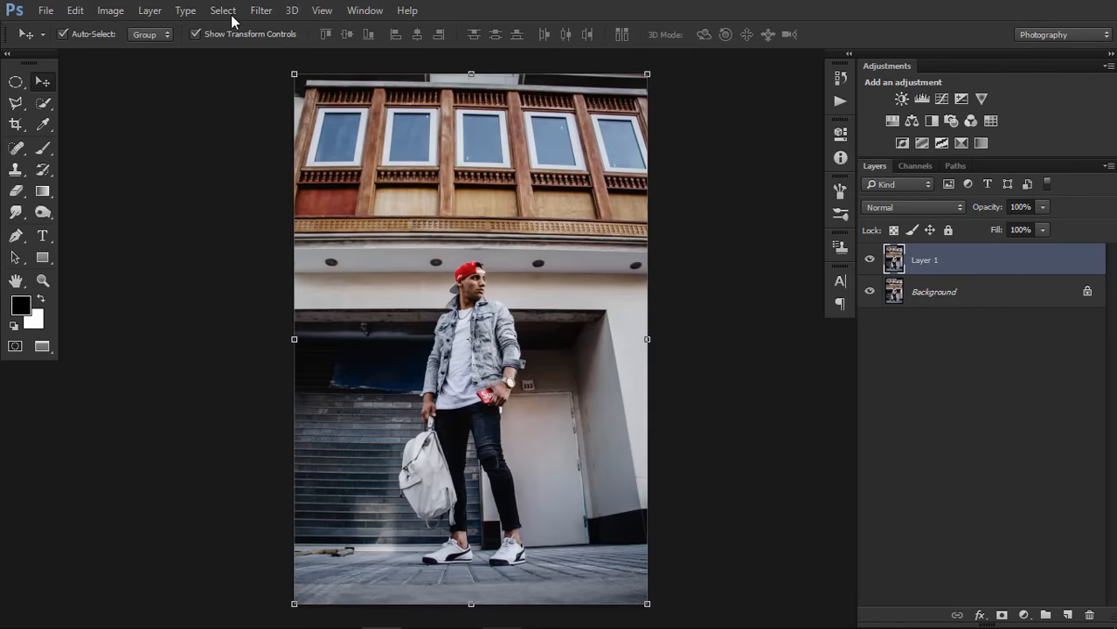
Reapply the last Camera Raw grade to Layer 1 of the street portrait and compare it with the original
{"action": "left_click", "coordinate": [263, 10]}
{"action": "left_click", "coordinate": [347, 31]}
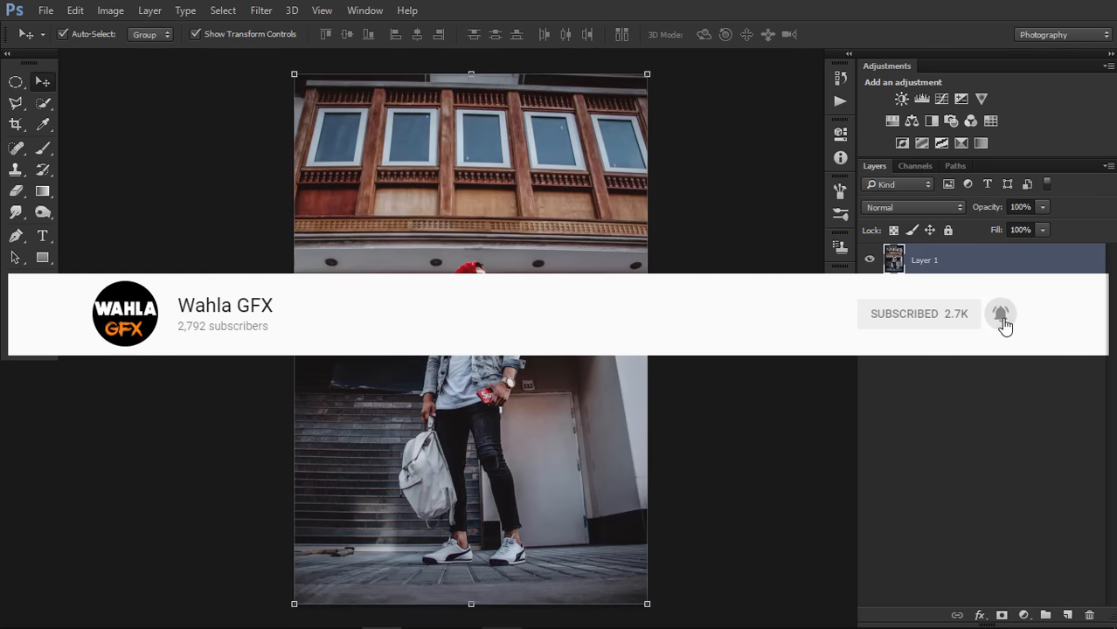
{"action": "left_click", "coordinate": [869, 260]}
{"action": "left_click", "coordinate": [869, 260]}
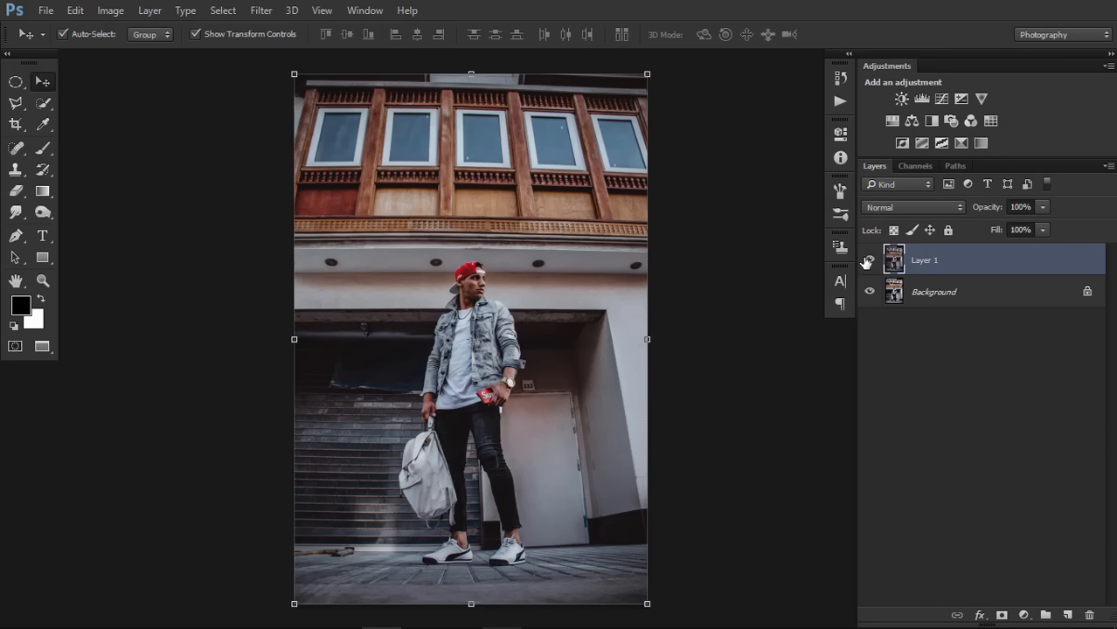
Add a Levels adjustment layer with midtones at 1.14 and output levels 8 and 236, and compare its effect
{"action": "left_click", "coordinate": [923, 99]}
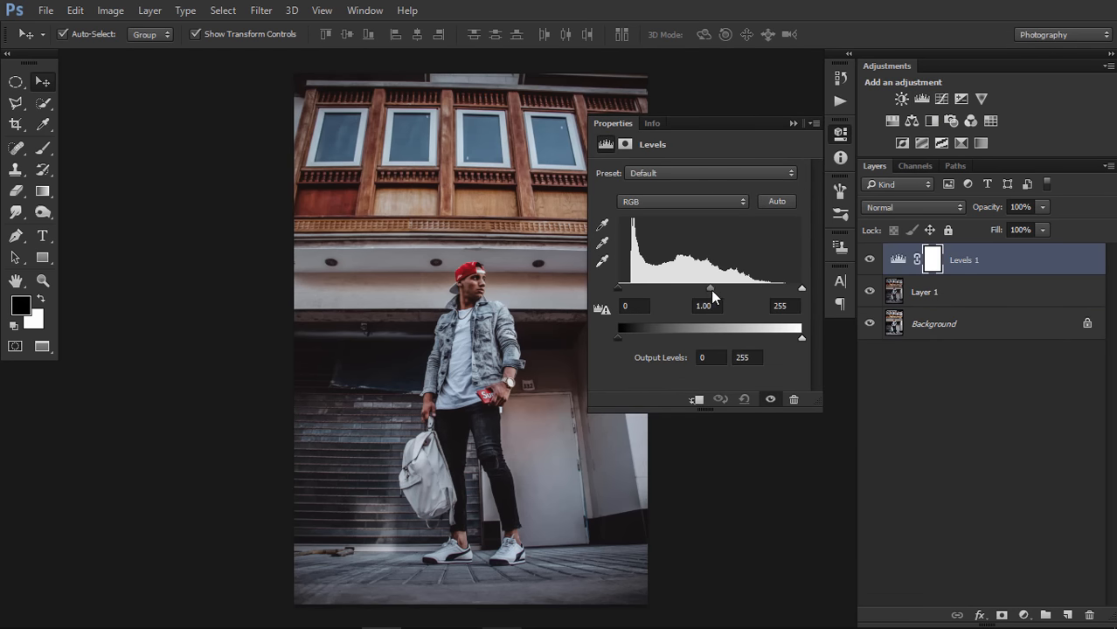
{"action": "left_click_drag", "start_coordinate": [711, 289], "coordinate": [710, 288]}
{"action": "mouse_move", "coordinate": [615, 290]}
{"action": "left_mouse_down"}
{"action": "mouse_move", "coordinate": [625, 291]}
{"action": "mouse_move", "coordinate": [607, 294]}
{"action": "left_mouse_up"}
{"action": "left_click_drag", "start_coordinate": [709, 289], "coordinate": [702, 289]}
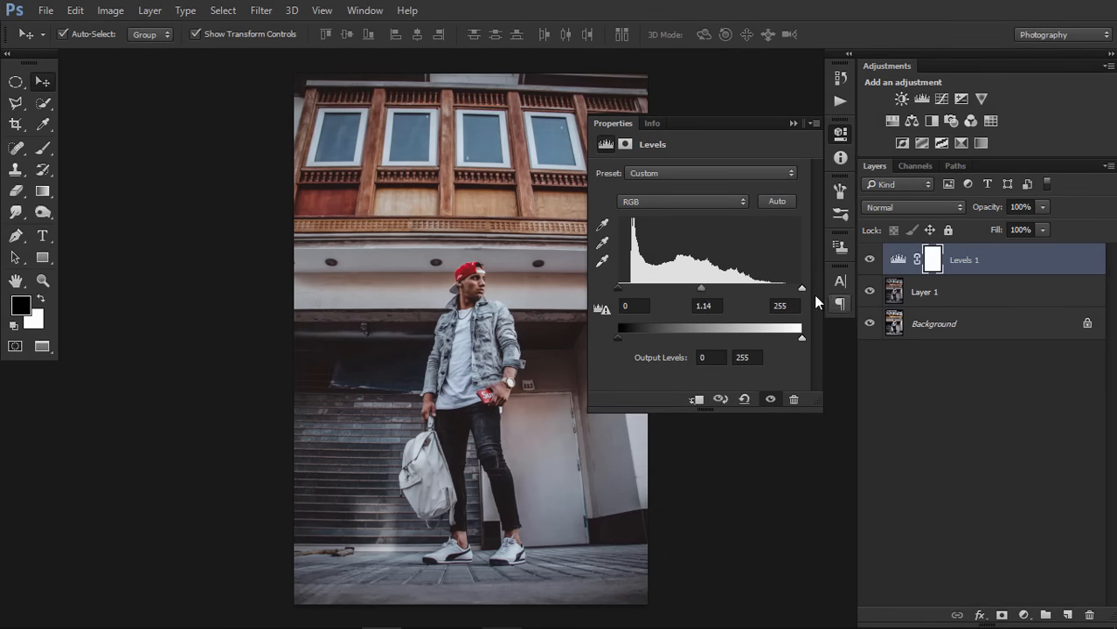
{"action": "mouse_move", "coordinate": [801, 287]}
{"action": "left_mouse_down"}
{"action": "mouse_move", "coordinate": [789, 290]}
{"action": "mouse_move", "coordinate": [802, 287]}
{"action": "left_mouse_up"}
{"action": "mouse_move", "coordinate": [618, 340]}
{"action": "left_mouse_down"}
{"action": "mouse_move", "coordinate": [636, 342]}
{"action": "mouse_move", "coordinate": [624, 347]}
{"action": "left_mouse_up"}
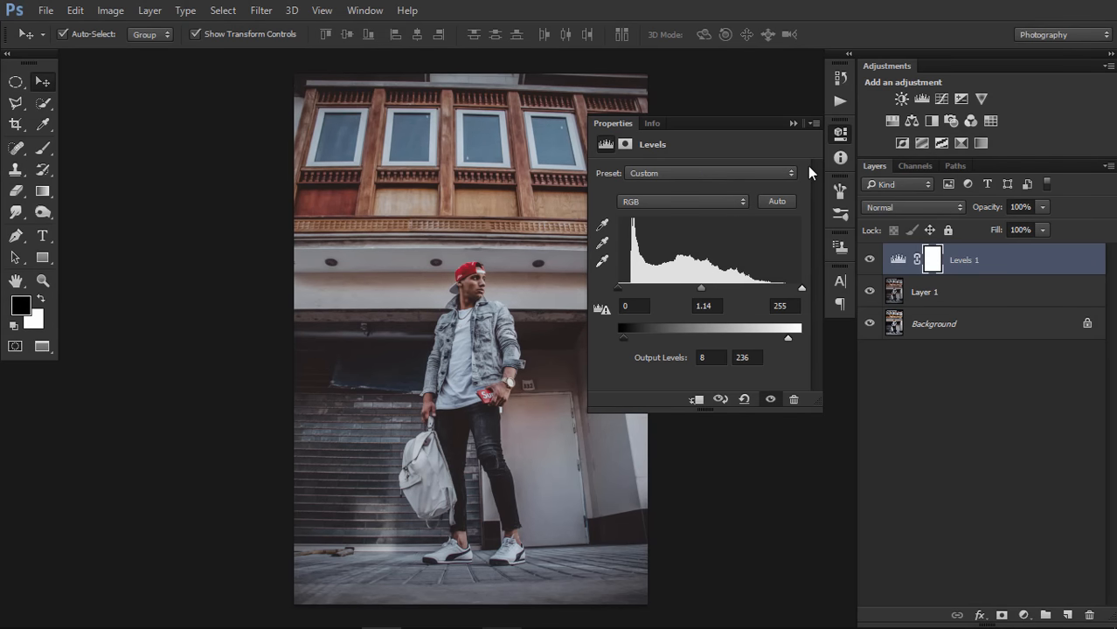
{"action": "left_click", "coordinate": [794, 125]}
{"action": "left_click", "coordinate": [870, 261]}
{"action": "left_click", "coordinate": [869, 260]}
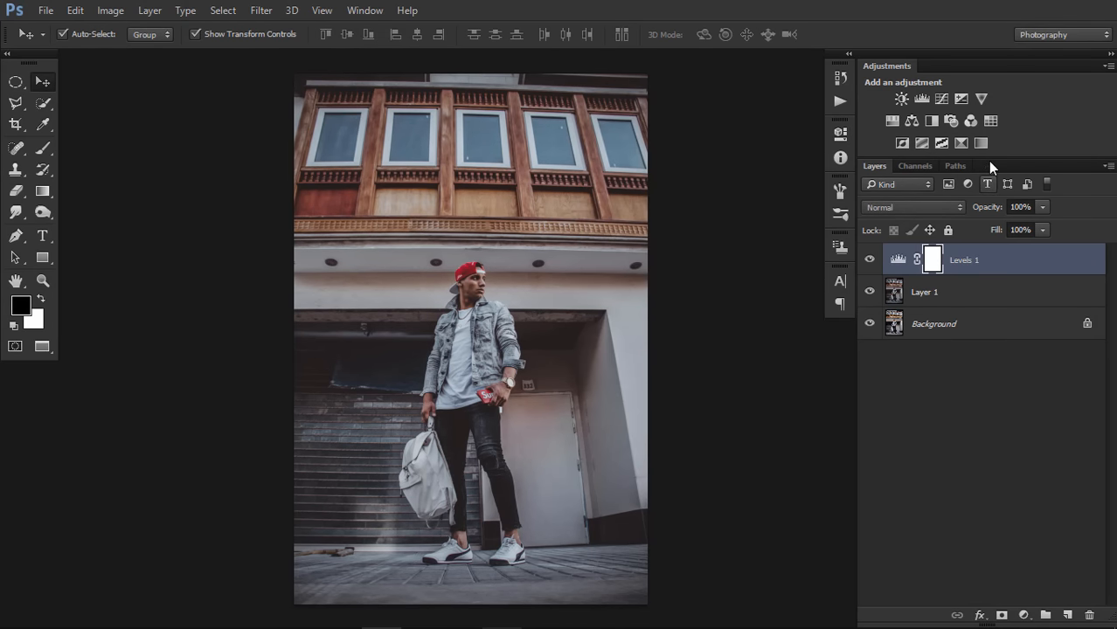
Add a Color Lookup adjustment layer with the Sienna-Blue abstract profile and reduce its opacity to 7%
{"action": "left_click", "coordinate": [990, 121]}
{"action": "left_click", "coordinate": [739, 191]}
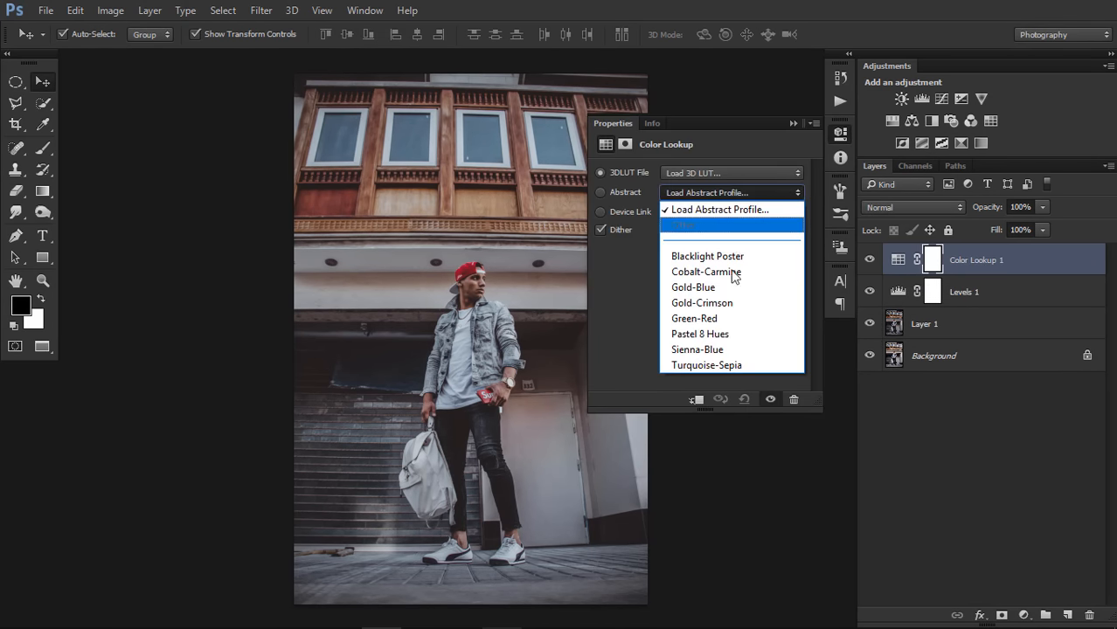
{"action": "left_click", "coordinate": [737, 351]}
{"action": "left_click", "coordinate": [793, 125]}
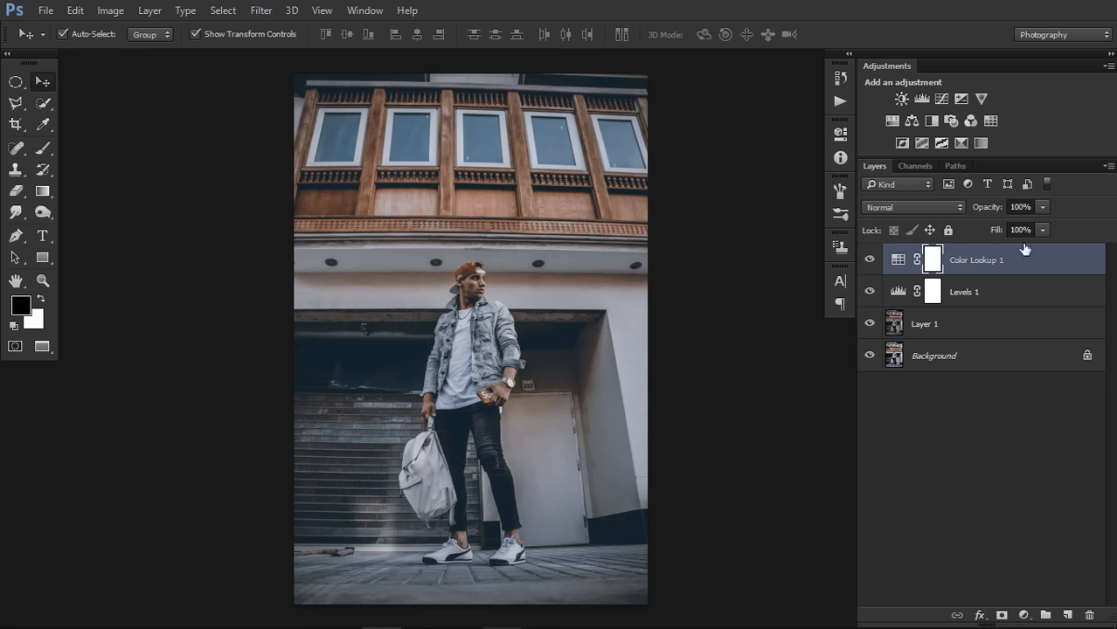
{"action": "left_click_drag", "start_coordinate": [987, 207], "coordinate": [901, 210]}
Check the effect of Levels 1, lower that layer's opacity and reselect Color Lookup 1
{"action": "left_click", "coordinate": [869, 294]}
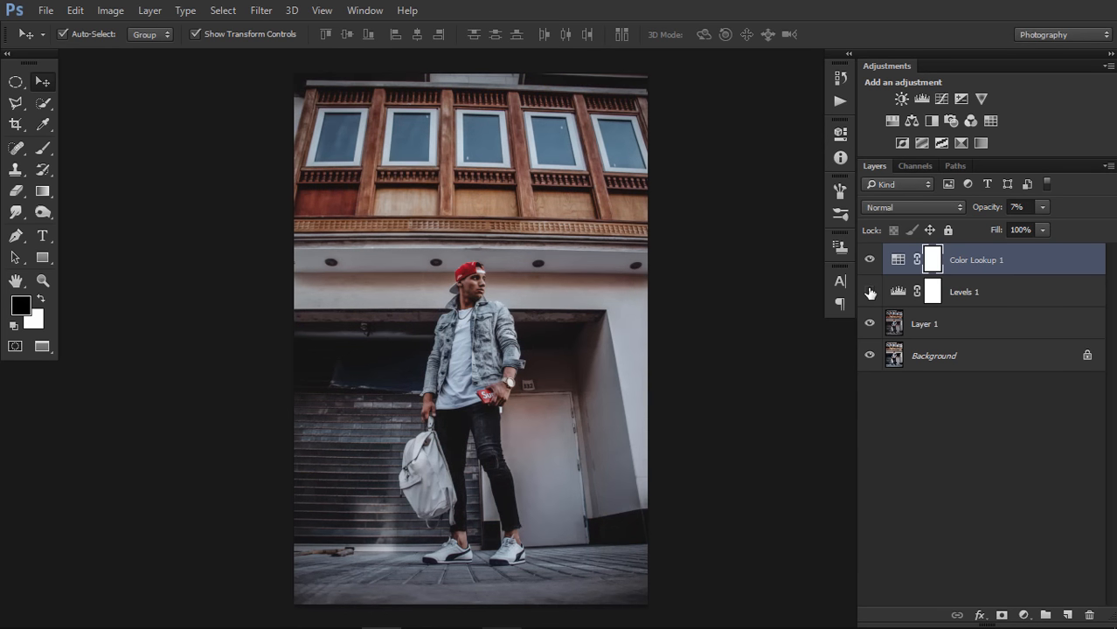
{"action": "left_click", "coordinate": [991, 302]}
{"action": "left_click", "coordinate": [870, 295]}
{"action": "left_click_drag", "start_coordinate": [997, 207], "coordinate": [925, 112]}
{"action": "left_click", "coordinate": [977, 262]}
Add a Curves adjustment layer above Color Lookup 1 with a lower-midtone anchor point and a slightly raised black point
{"action": "left_click", "coordinate": [942, 99]}
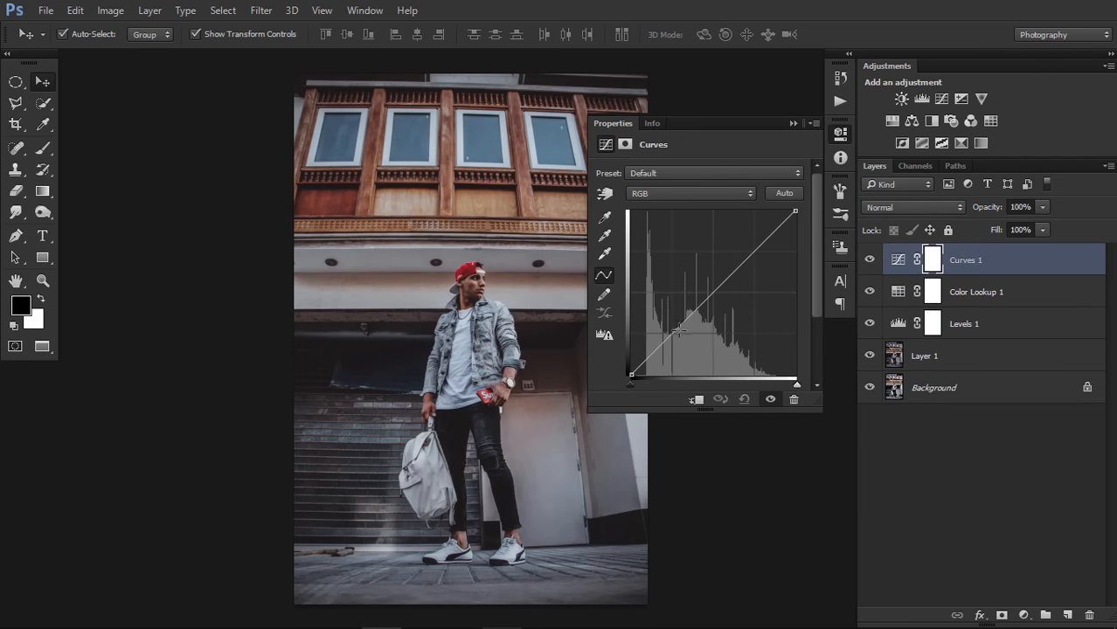
{"action": "left_click", "coordinate": [678, 329]}
{"action": "left_click_drag", "start_coordinate": [631, 374], "coordinate": [630, 370]}
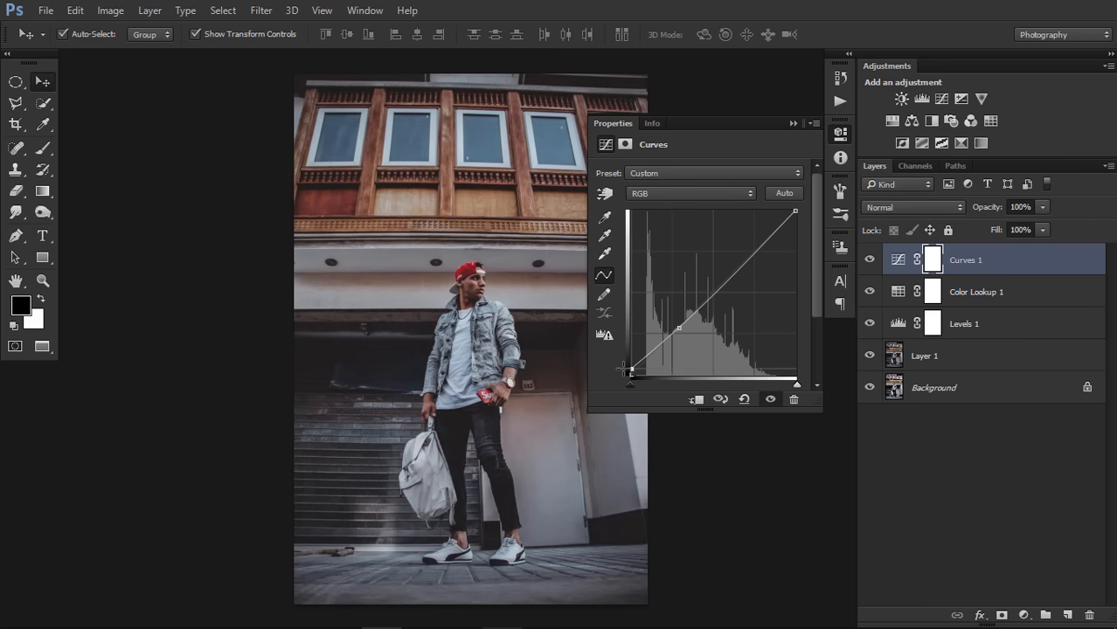
{"action": "left_click", "coordinate": [791, 123]}
Add a Gradient Map adjustment layer above Curves 1 using the Violet, Orange gradient preset
{"action": "left_click", "coordinate": [979, 142]}
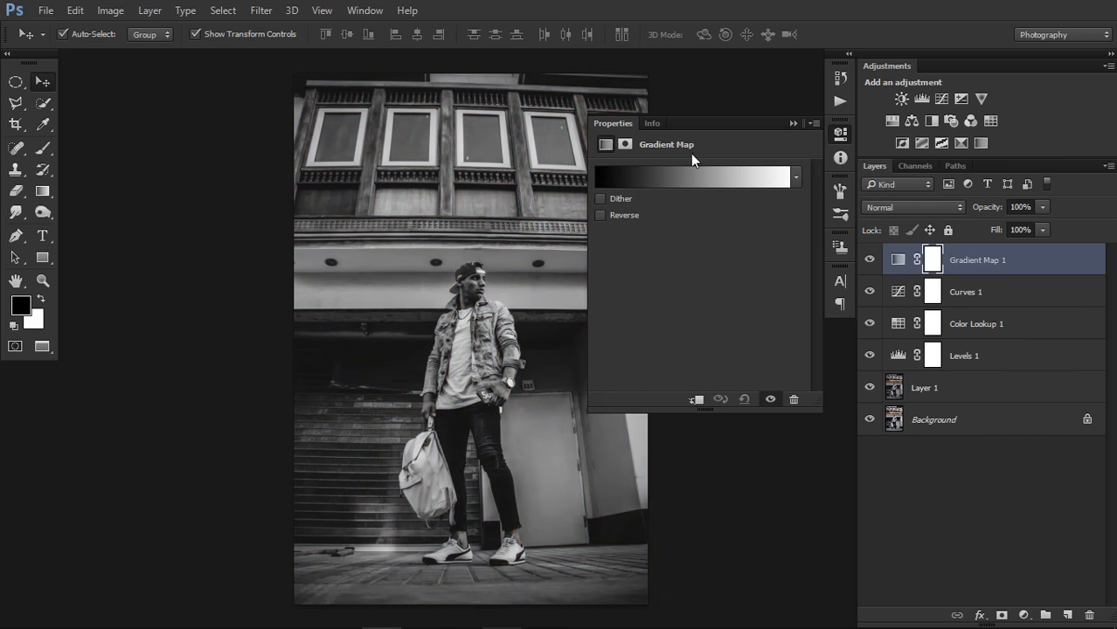
{"action": "left_click", "coordinate": [679, 180]}
{"action": "left_click", "coordinate": [769, 93]}
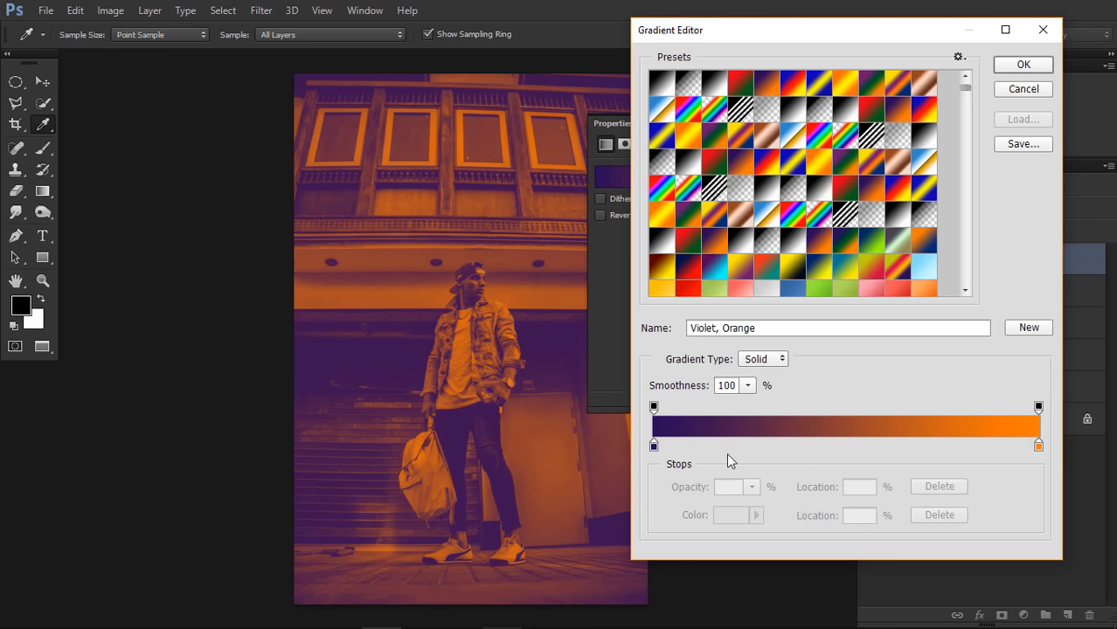
Change the gradient's violet start stop to a darker, less saturated violet, #241142
{"action": "left_click", "coordinate": [653, 447]}
{"action": "left_click", "coordinate": [730, 515]}
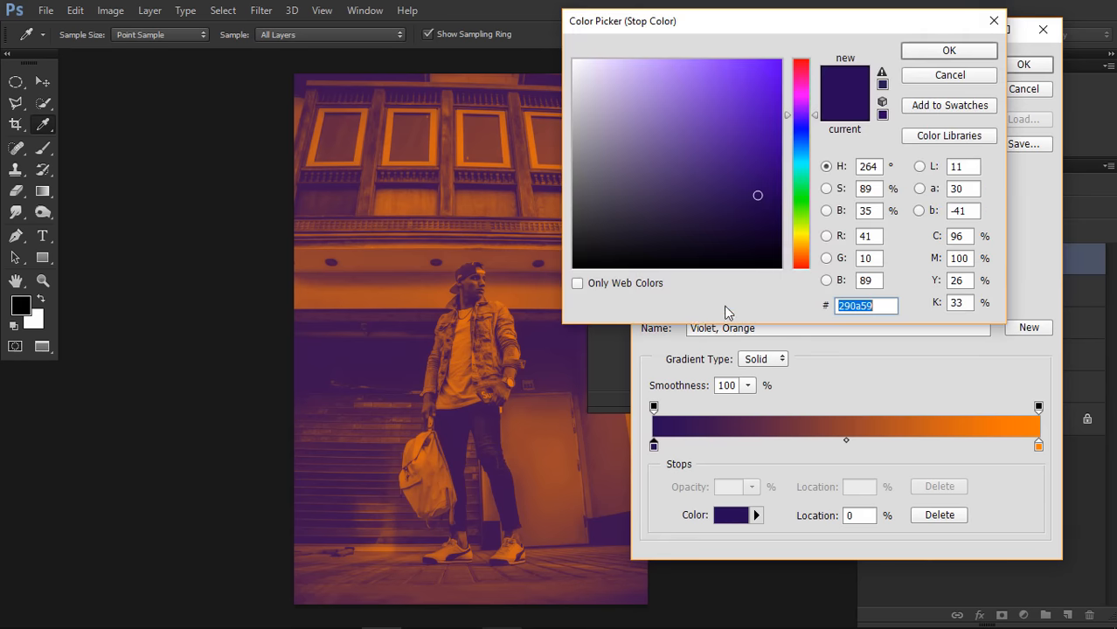
{"action": "left_click_drag", "start_coordinate": [729, 214], "coordinate": [727, 214]}
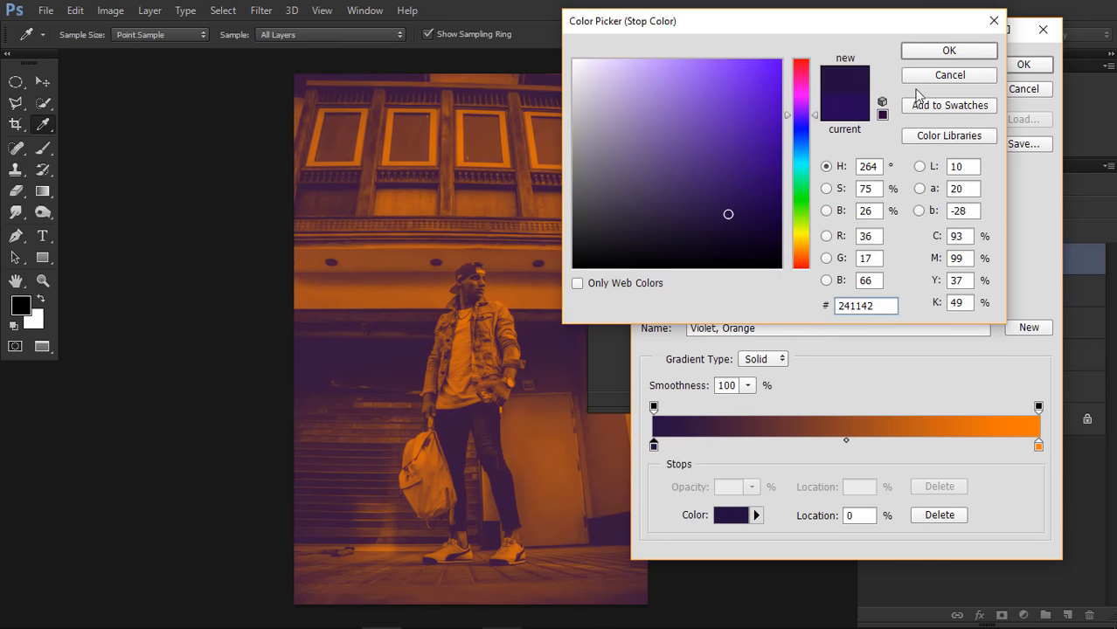
{"action": "left_click", "coordinate": [931, 54]}
Change the gradient's orange end stop to a darker, more muted orange and apply the edited gradient
{"action": "left_click", "coordinate": [1038, 446]}
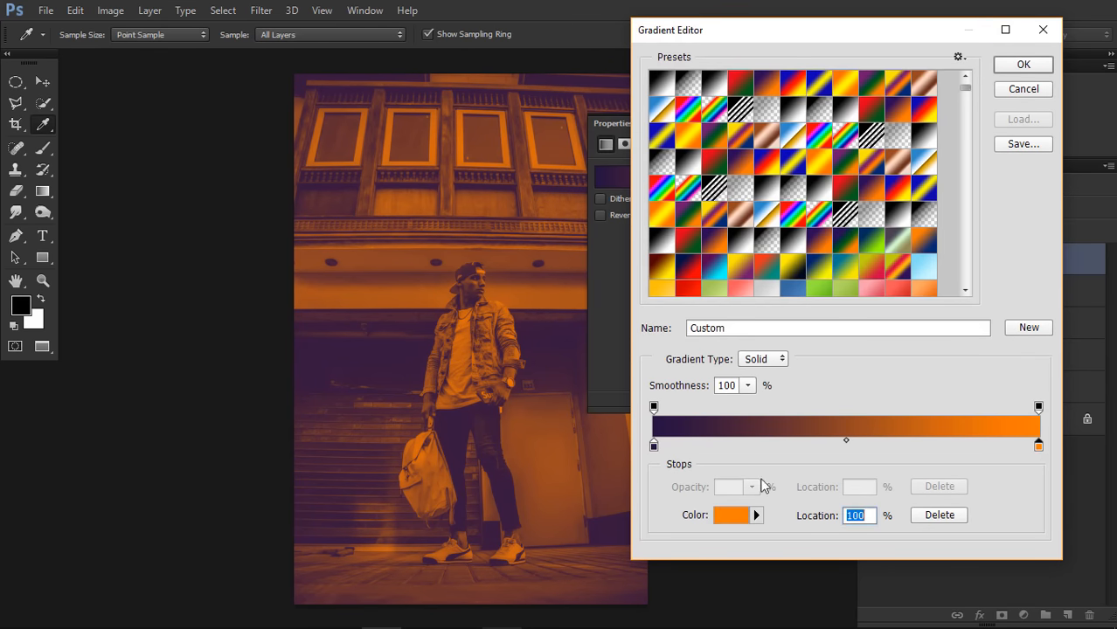
{"action": "left_click", "coordinate": [731, 515]}
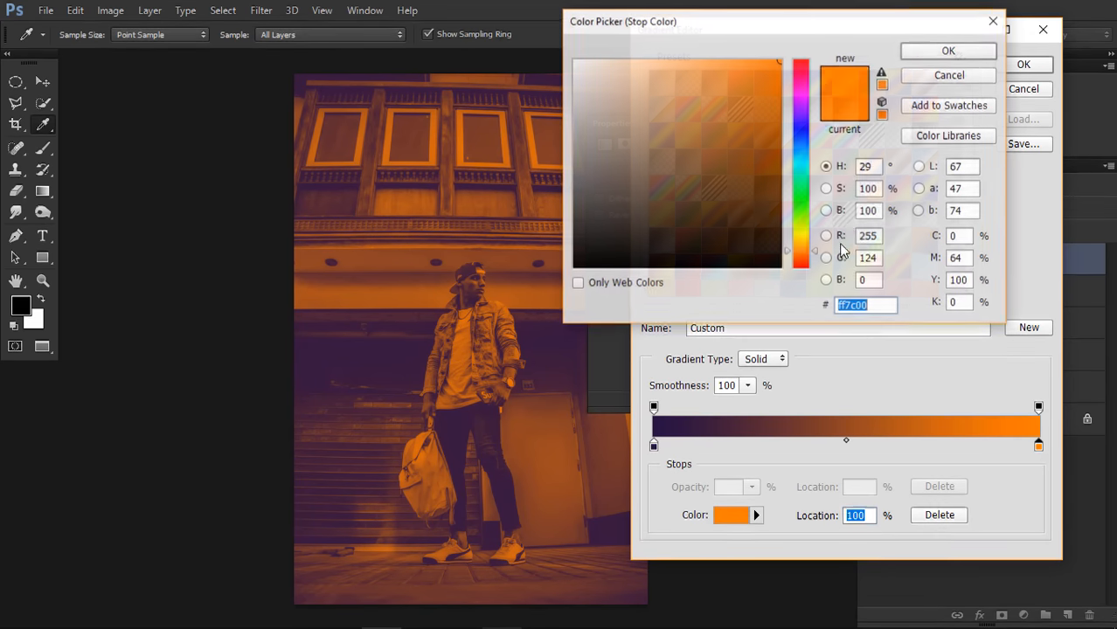
{"action": "mouse_move", "coordinate": [743, 90]}
{"action": "left_mouse_down"}
{"action": "mouse_move", "coordinate": [714, 35]}
{"action": "mouse_move", "coordinate": [769, 125]}
{"action": "mouse_move", "coordinate": [749, 109]}
{"action": "left_mouse_up"}
{"action": "left_click", "coordinate": [949, 50]}
{"action": "left_click", "coordinate": [1023, 64]}
Set the Gradient Map 1 layer to Soft Light blending at 22% opacity
{"action": "left_click", "coordinate": [913, 208]}
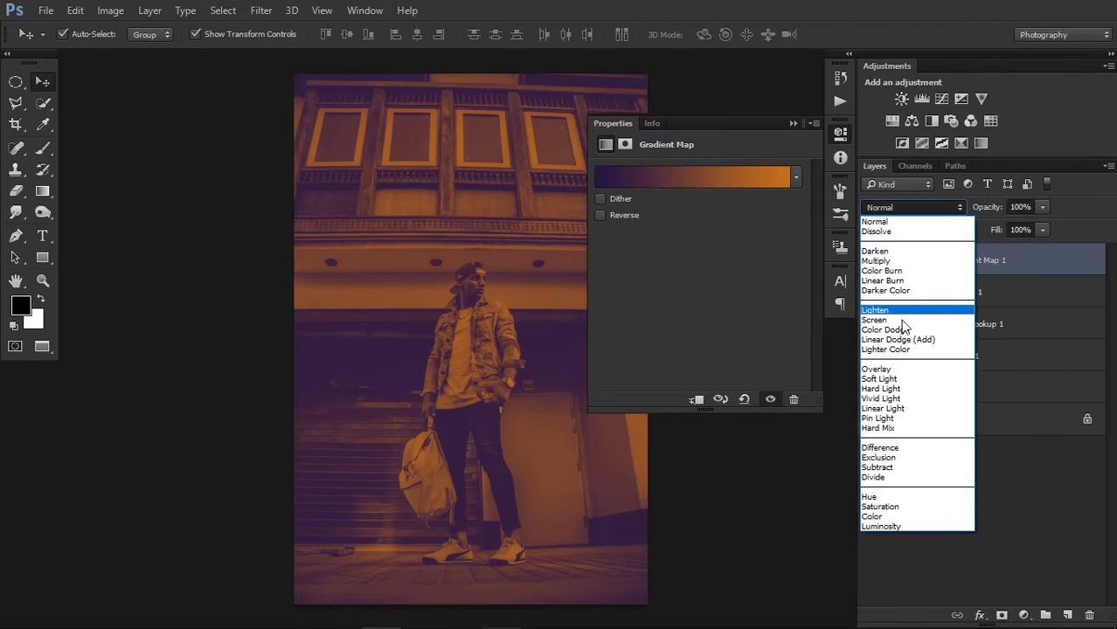
{"action": "left_click", "coordinate": [923, 379]}
{"action": "mouse_move", "coordinate": [985, 206]}
{"action": "left_mouse_down"}
{"action": "mouse_move", "coordinate": [964, 210]}
{"action": "mouse_move", "coordinate": [959, 228]}
{"action": "mouse_move", "coordinate": [980, 211]}
{"action": "left_mouse_up"}
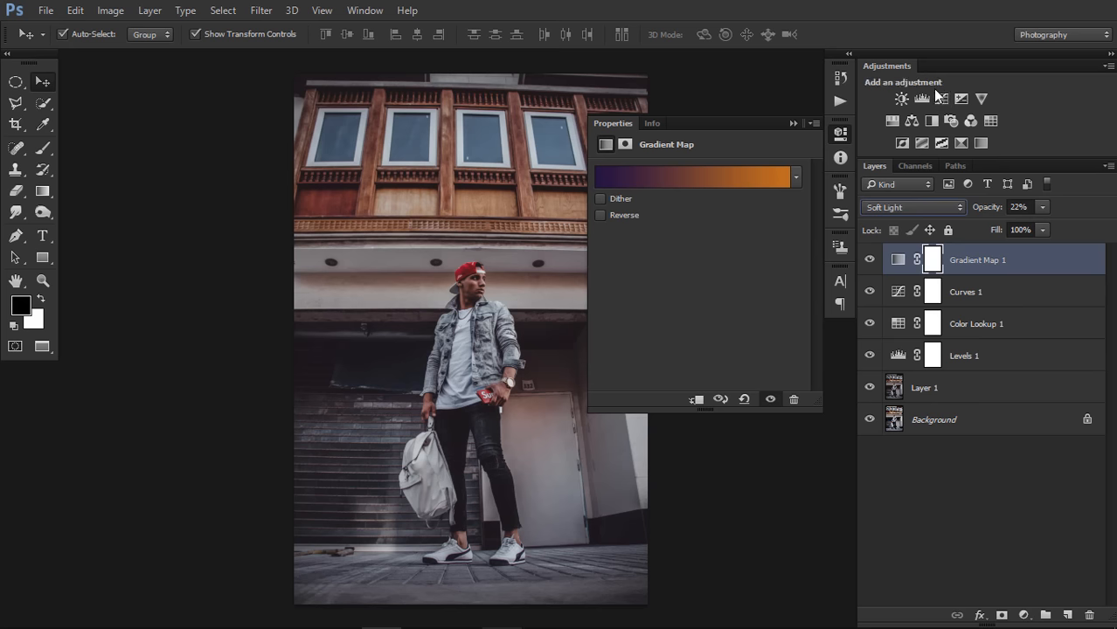
Add a second Curves adjustment layer above Gradient Map 1 with a shadow anchor point, a slightly raised black point and an upper-tone point
{"action": "left_click", "coordinate": [942, 103]}
{"action": "left_click", "coordinate": [940, 103]}
{"action": "left_click", "coordinate": [658, 349]}
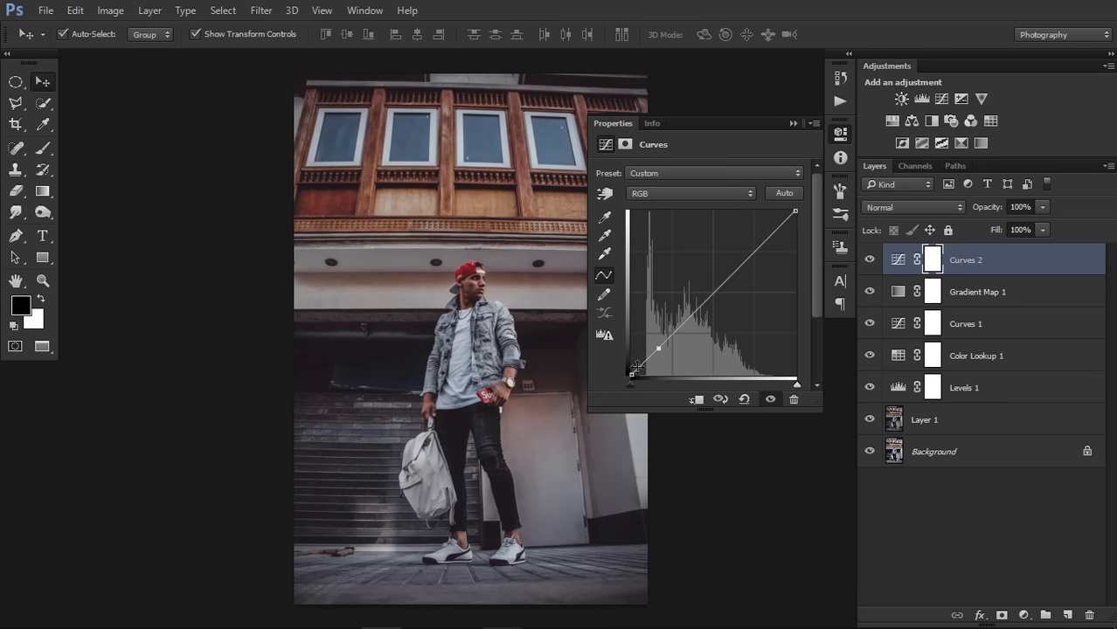
{"action": "left_click_drag", "start_coordinate": [630, 374], "coordinate": [631, 368]}
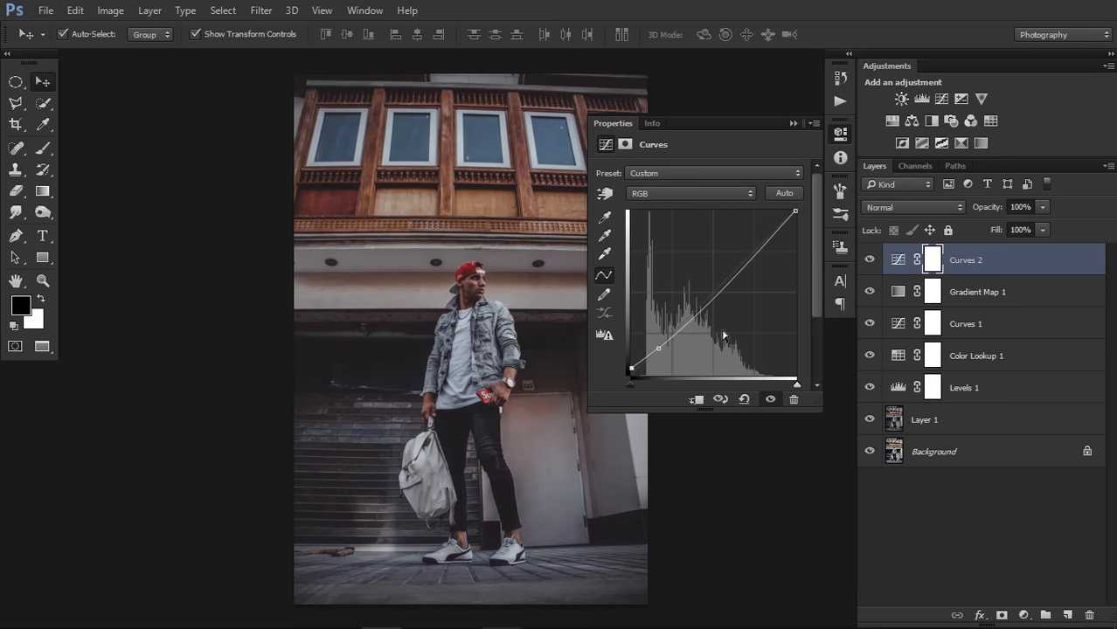
{"action": "left_click_drag", "start_coordinate": [726, 285], "coordinate": [752, 250]}
{"action": "left_click", "coordinate": [792, 123]}
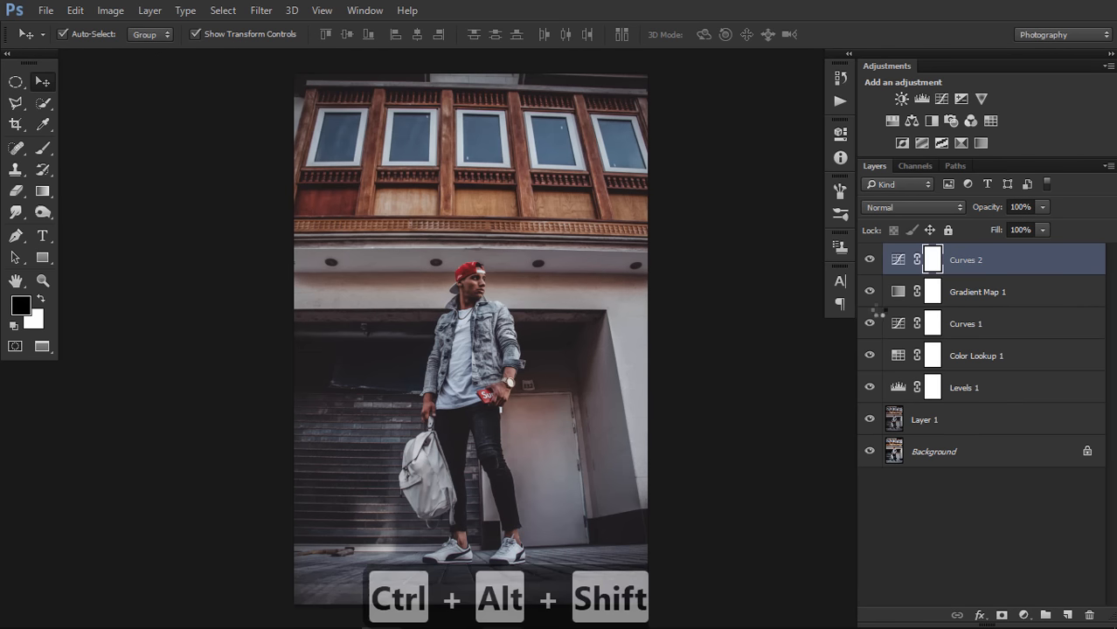
Stamp all visible layers into a new top layer and hide every layer between it and the Background
{"action": "key", "text": "ctrl+alt+shift+e"}
{"action": "left_click_drag", "start_coordinate": [878, 294], "coordinate": [869, 449]}
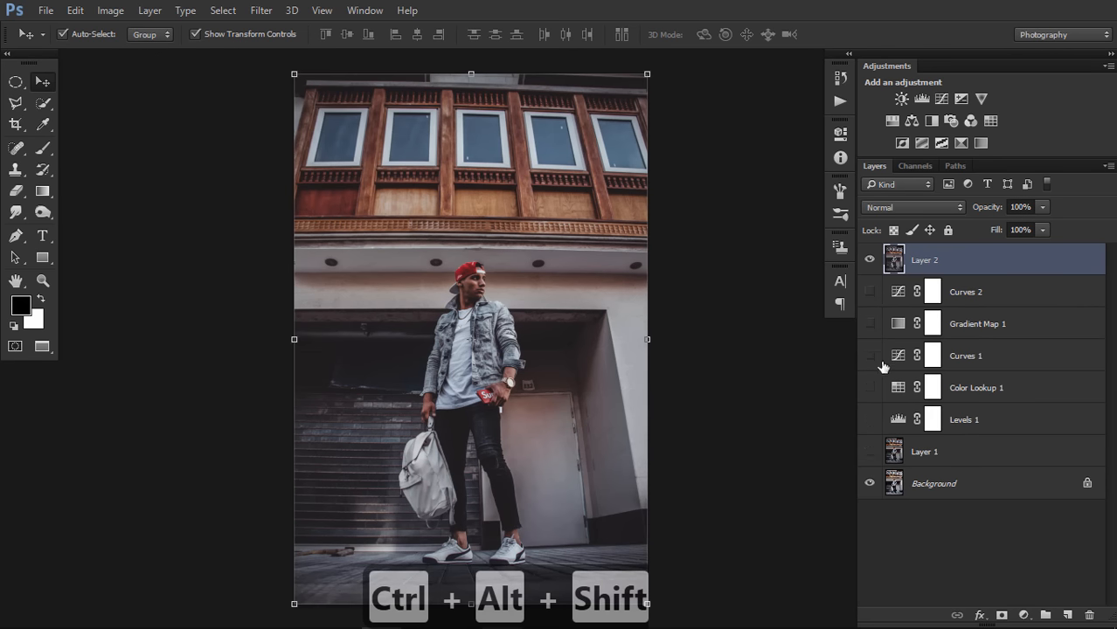
Compare the stamped Layer 2 grade with the original Background photo, including at a closer zoom
{"action": "left_click", "coordinate": [871, 262]}
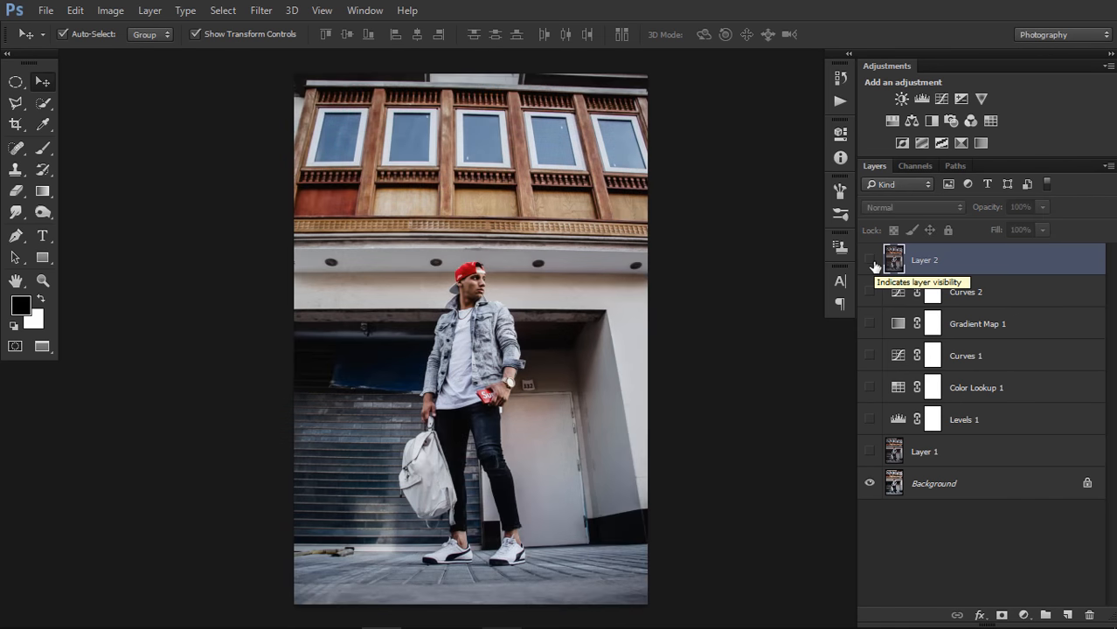
{"action": "left_click", "coordinate": [871, 263]}
{"action": "key", "text": "ctrl+equal"}
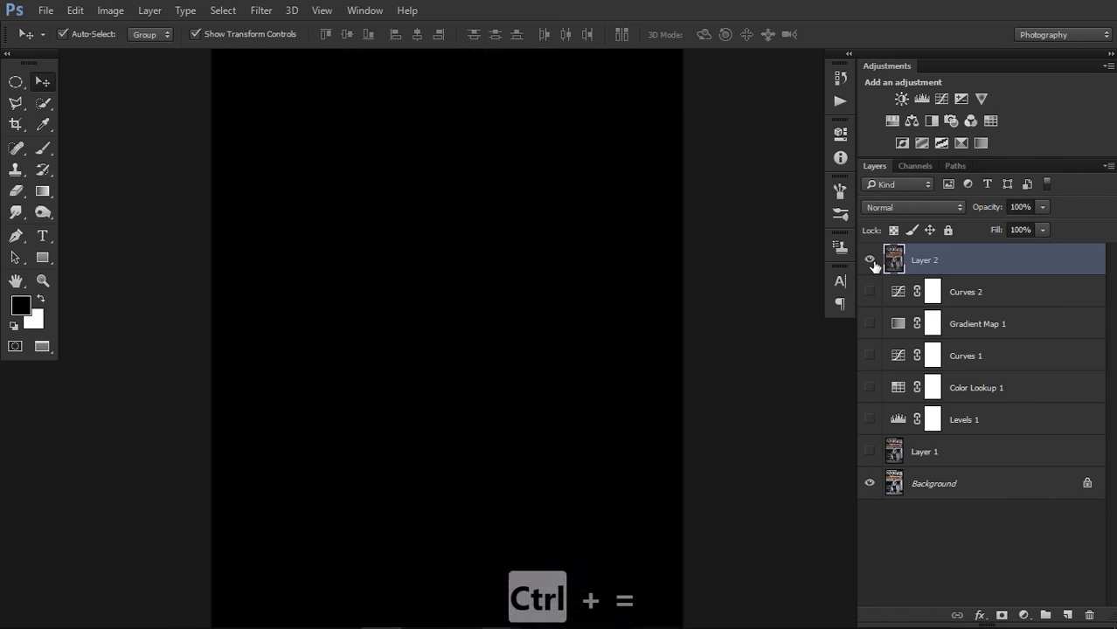
{"action": "left_click", "coordinate": [871, 262]}
{"action": "left_click", "coordinate": [870, 262]}
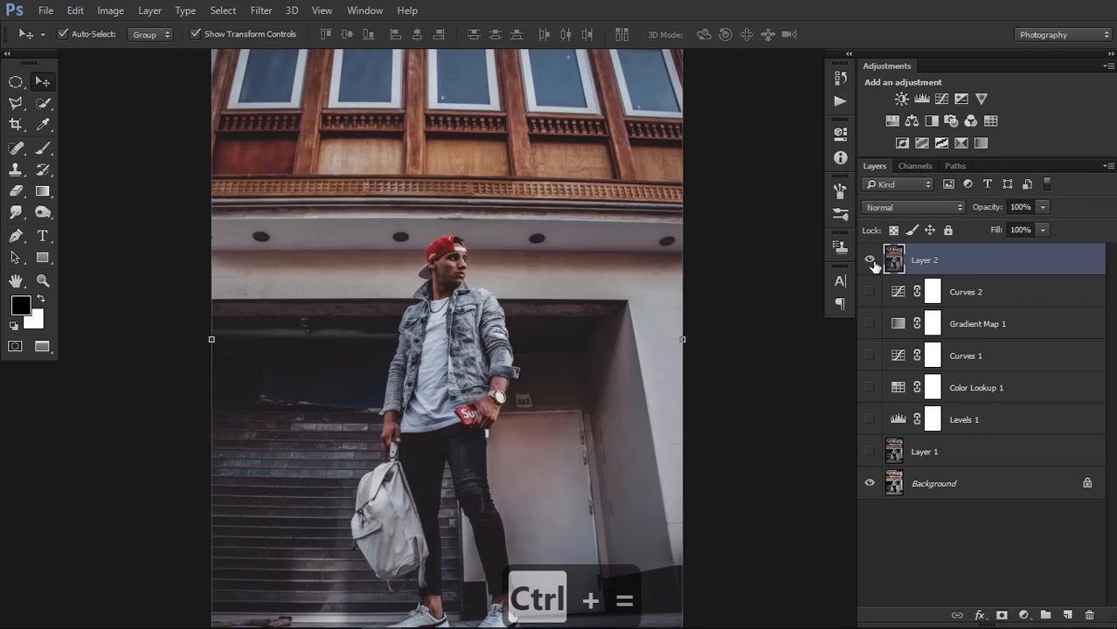
{"action": "left_click", "coordinate": [871, 262]}
{"action": "left_click", "coordinate": [870, 262]}
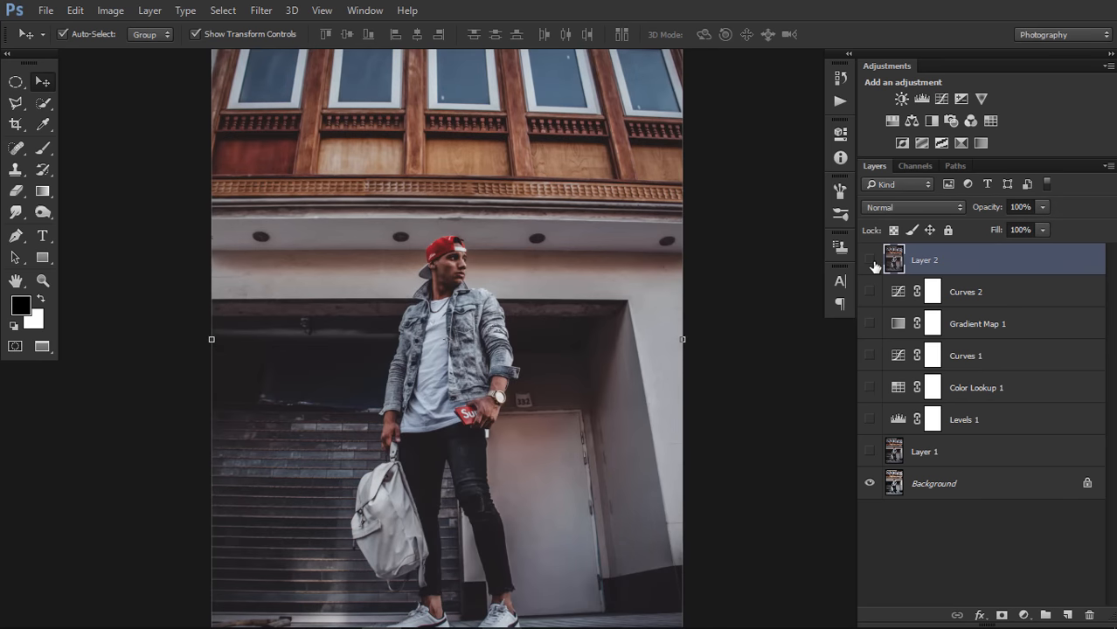
{"action": "left_click", "coordinate": [872, 262]}
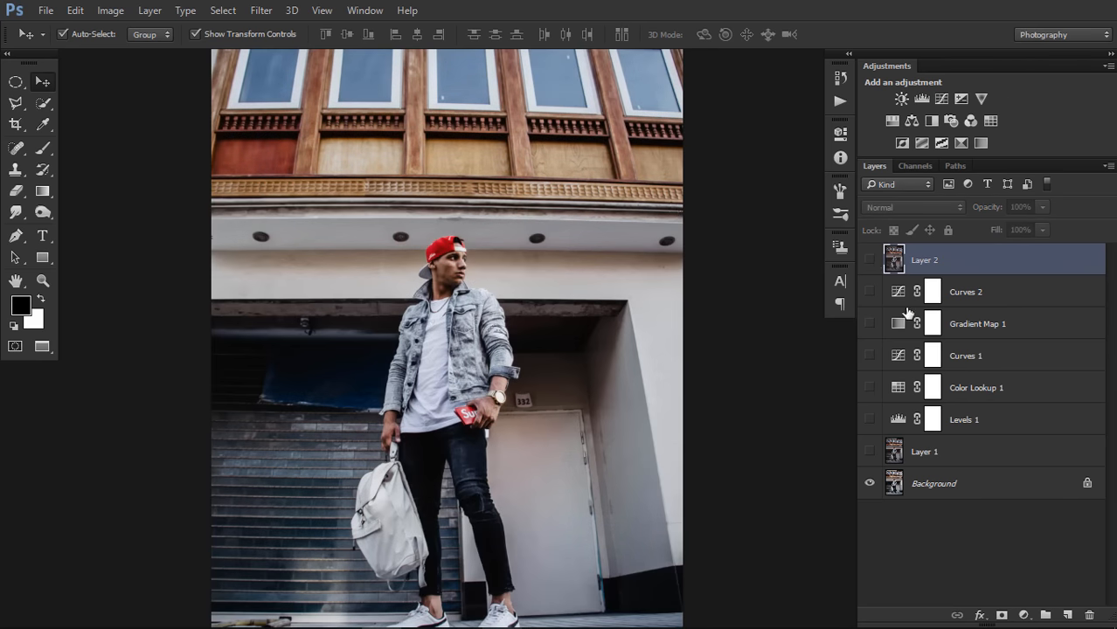
{"action": "left_click", "coordinate": [872, 261]}
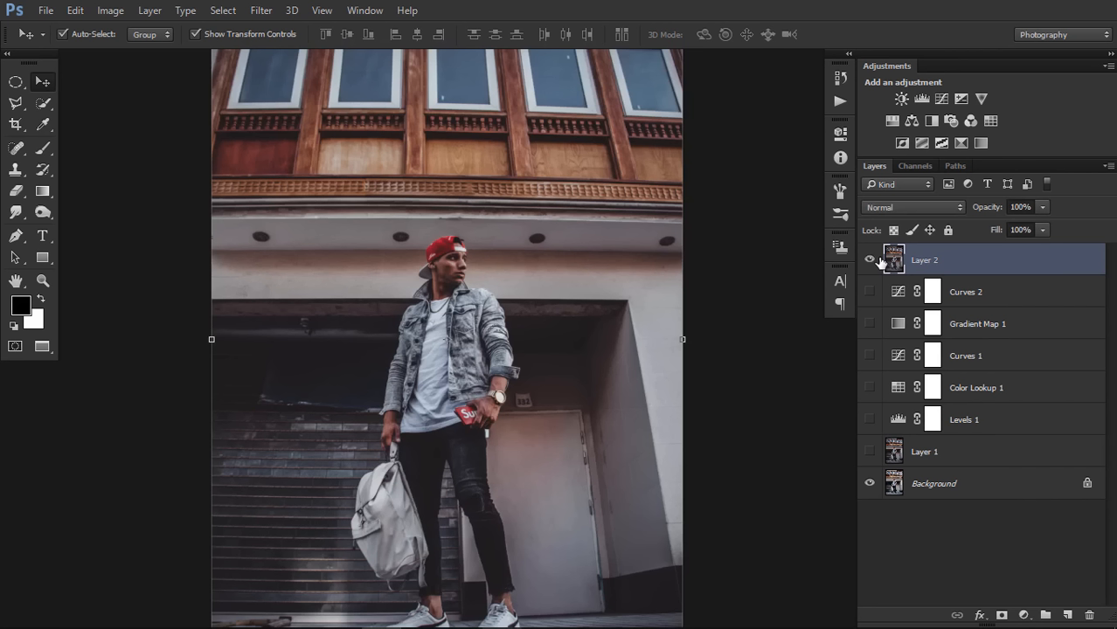